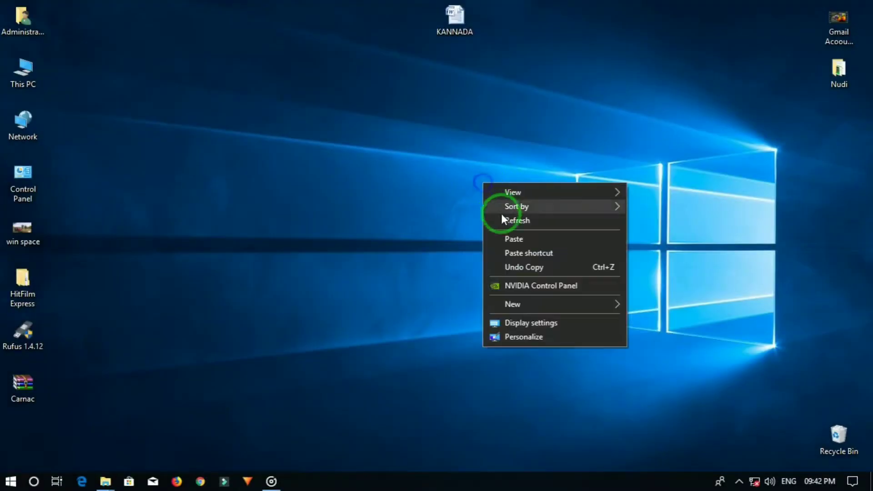
- Refresh the desktop and launch the Nudi 6 Kannada typing tool from Start
left_click(502, 218)
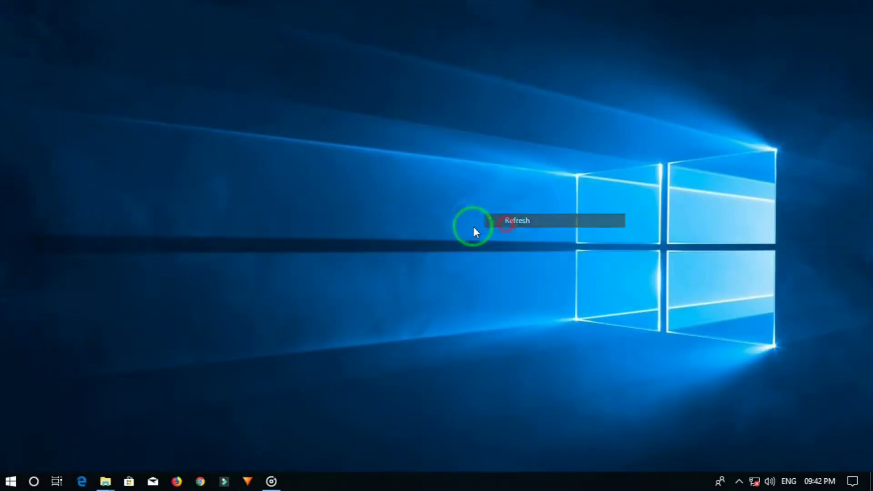
left_click(10, 482)
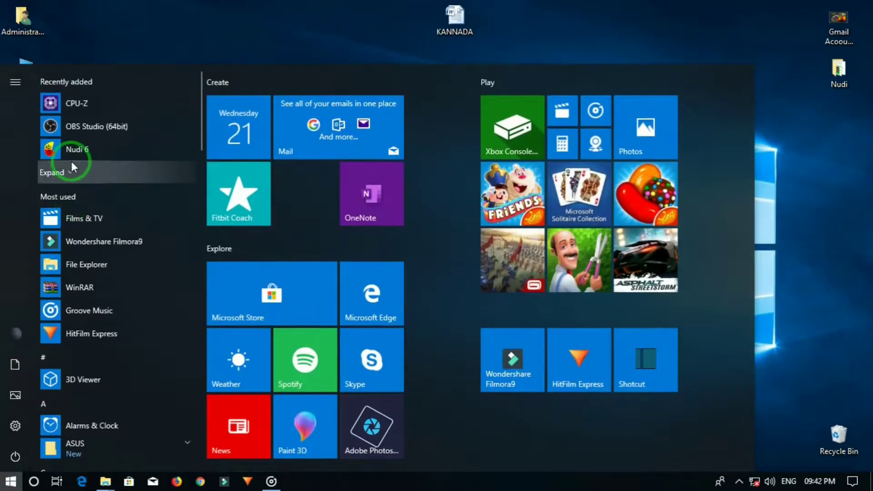
left_click(72, 160)
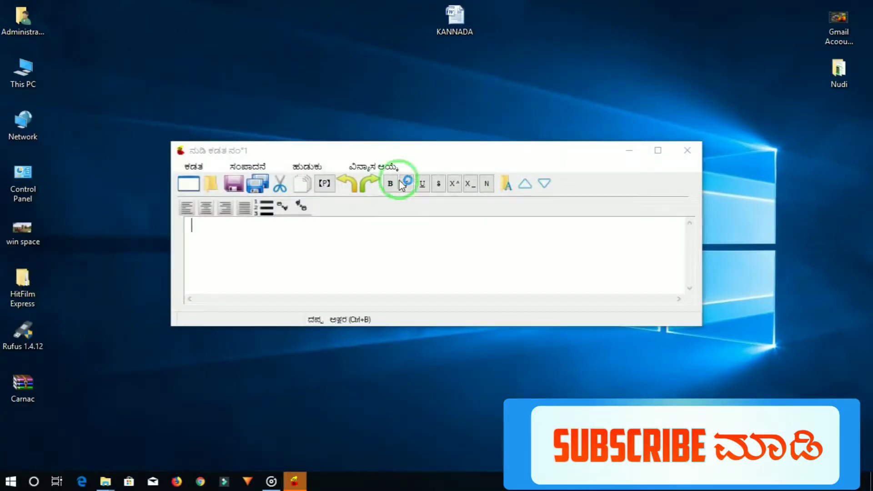
- Move the Nudi 6 window lower, minimize it to the taskbar, and refresh the desktop
left_click_drag(495, 148, 506, 225)
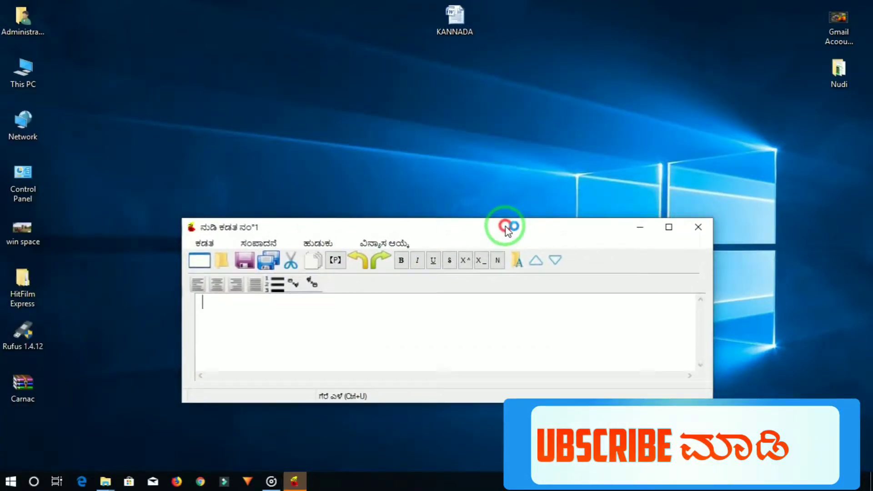
left_click(640, 227)
right_click(540, 170)
left_click(579, 201)
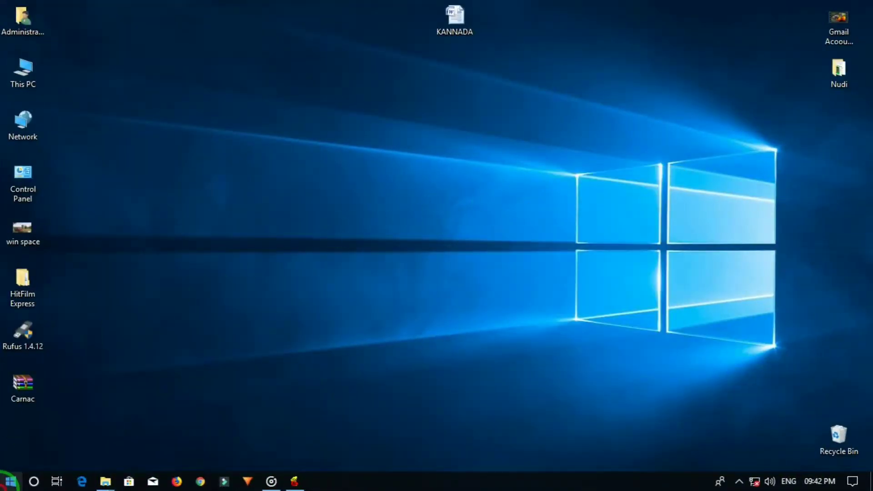
left_click(10, 482)
- Search for 'word' and launch Microsoft Office Word 2007
type("wo")
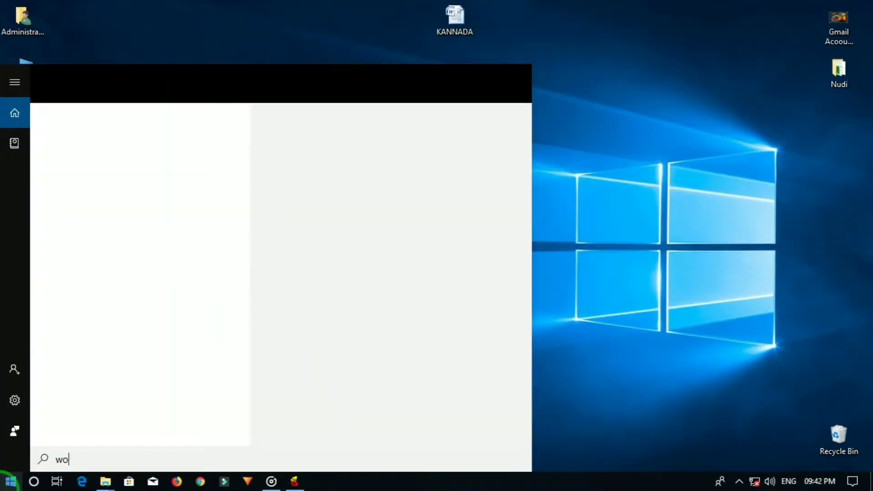
type("rd")
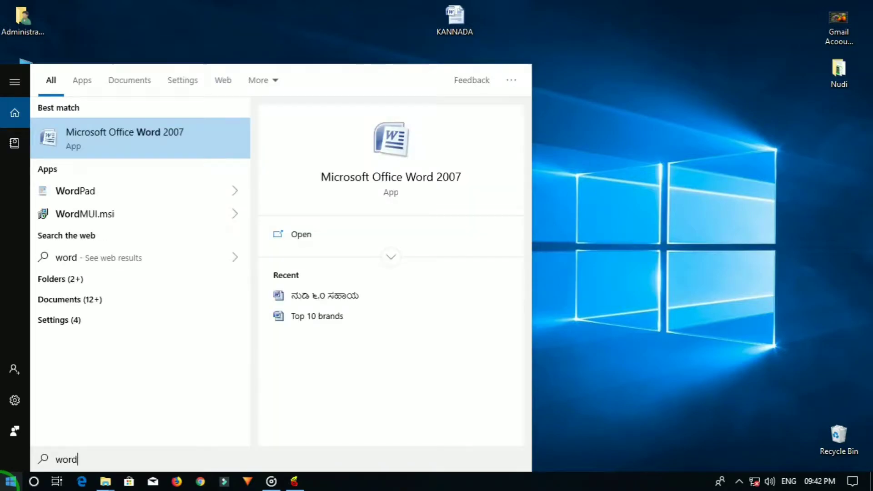
key("Return")
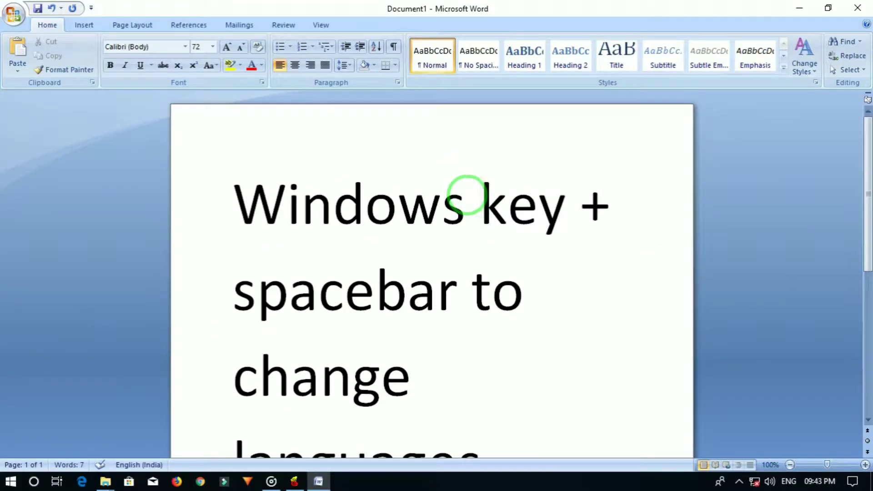
- Join 'Windows key' into 'Windowskey' and colour 'Windowskey + spacebar' red
key("BackSpace")
scroll(477, 302, "down", 1)
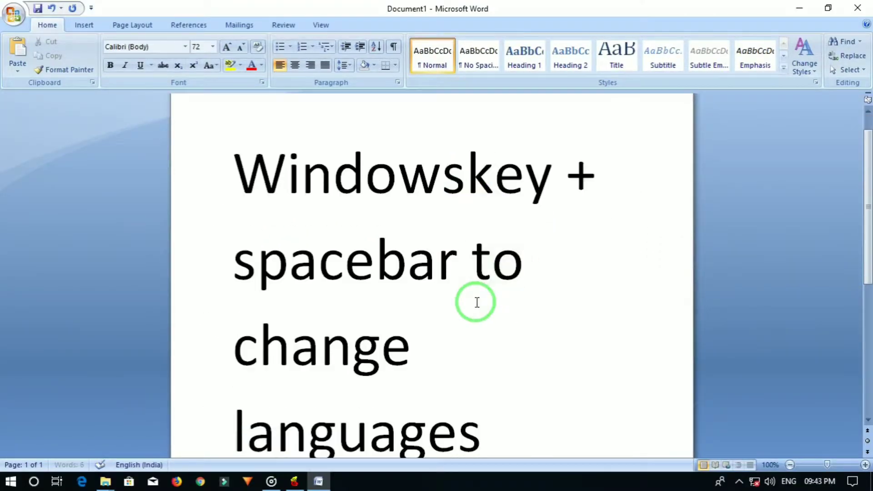
scroll(477, 303, "down", 1)
scroll(475, 303, "down", 1)
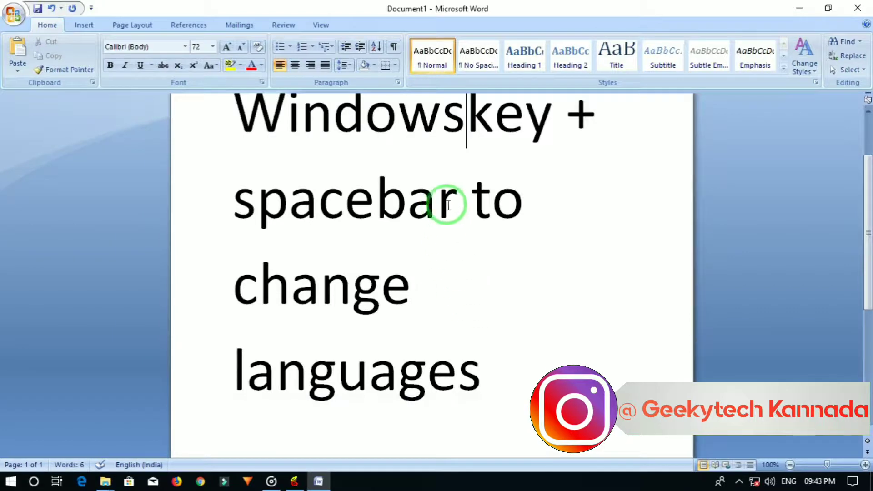
left_click_drag(448, 205, 256, 87)
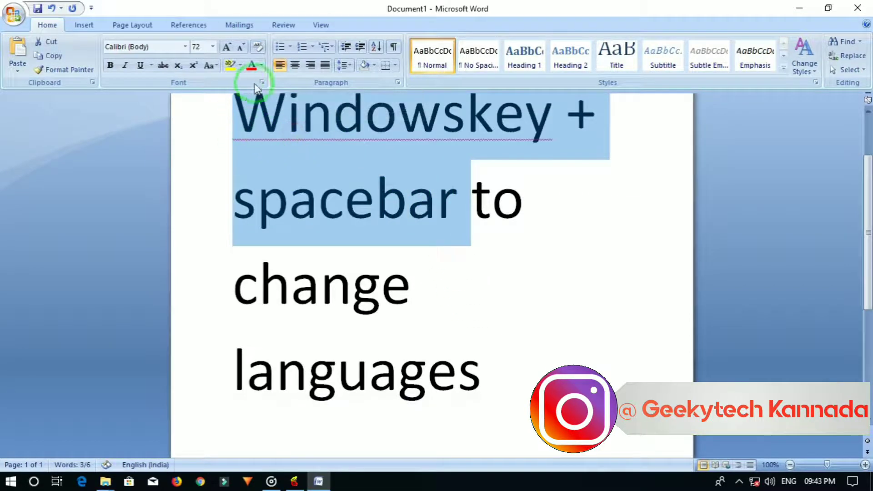
left_click(252, 65)
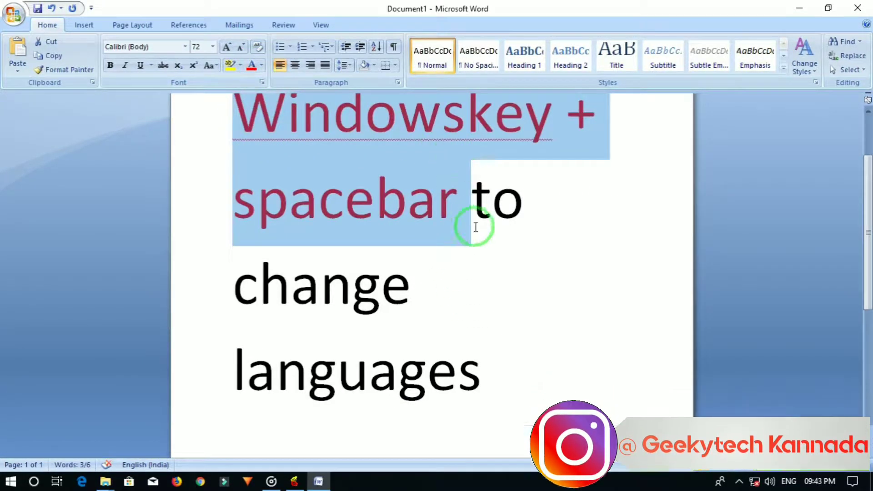
scroll(469, 385, "down", 1)
scroll(469, 400, "down", 1)
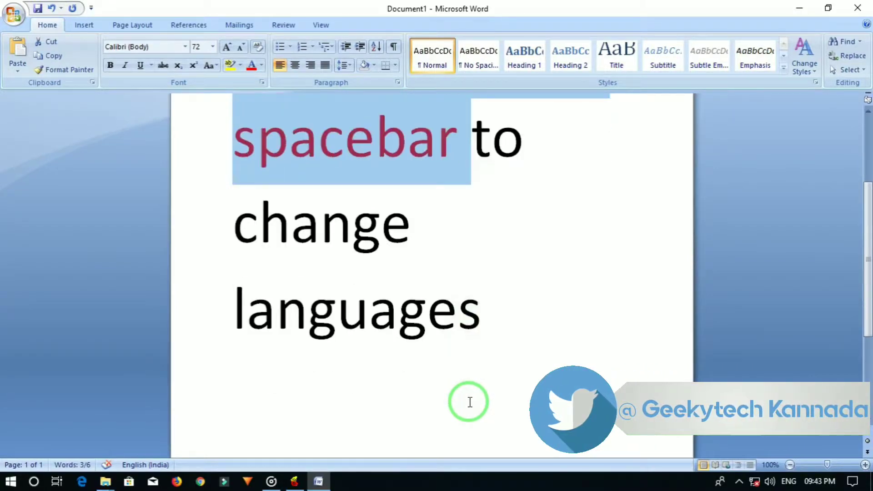
scroll(469, 400, "up", 3)
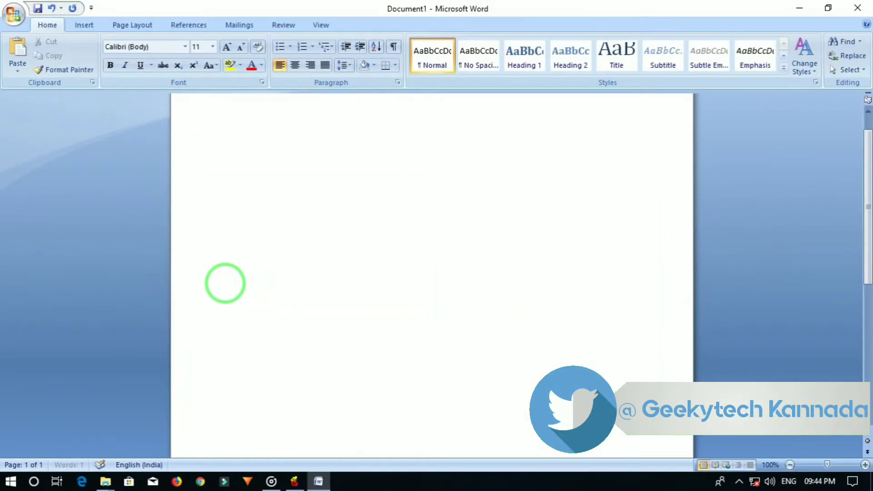
- Delete the empty lines and set the document font to Nudi 01 k
left_click_drag(218, 226, 390, 390)
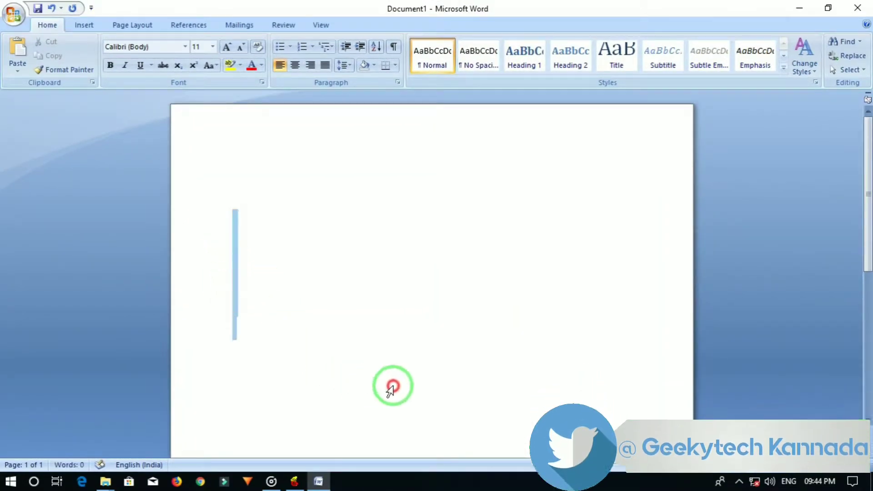
key("Delete")
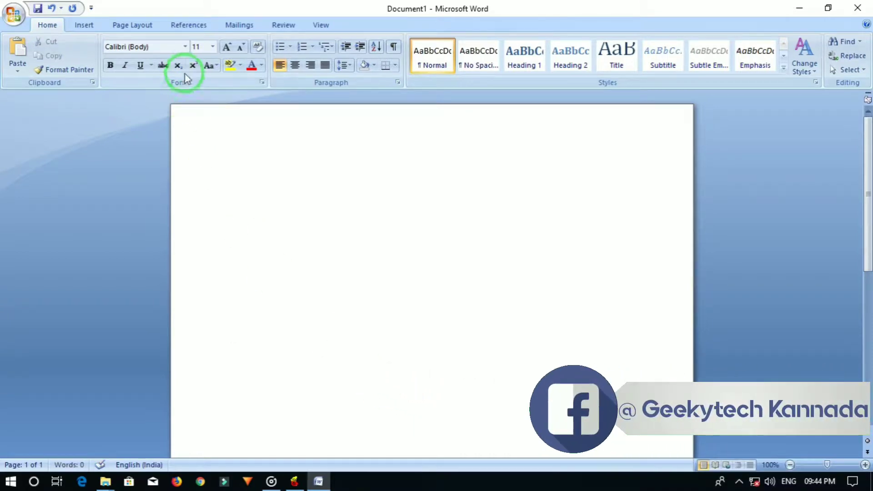
left_click(185, 46)
left_click(155, 117)
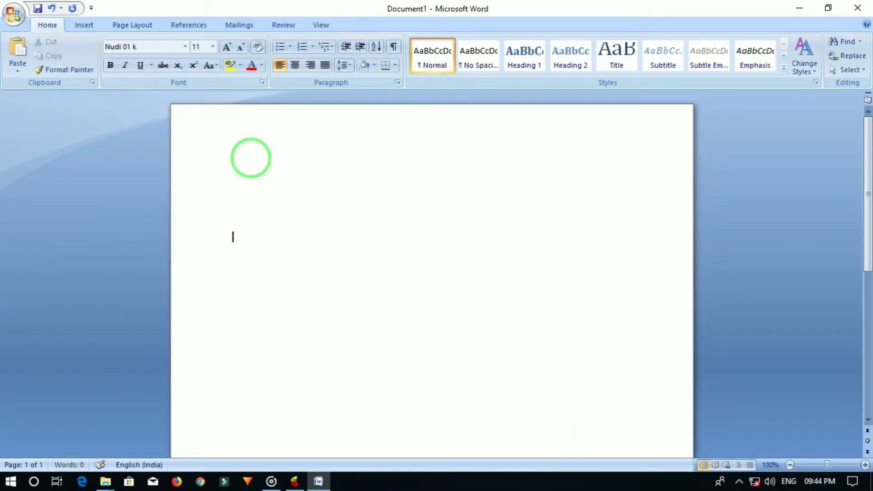
- Type ಕನ್ನಡ, then a corrected second Kannada word on the next line, ending with a new paragraph
type("ತ")
key("Return")
type("ಪ್ ಐಗ")
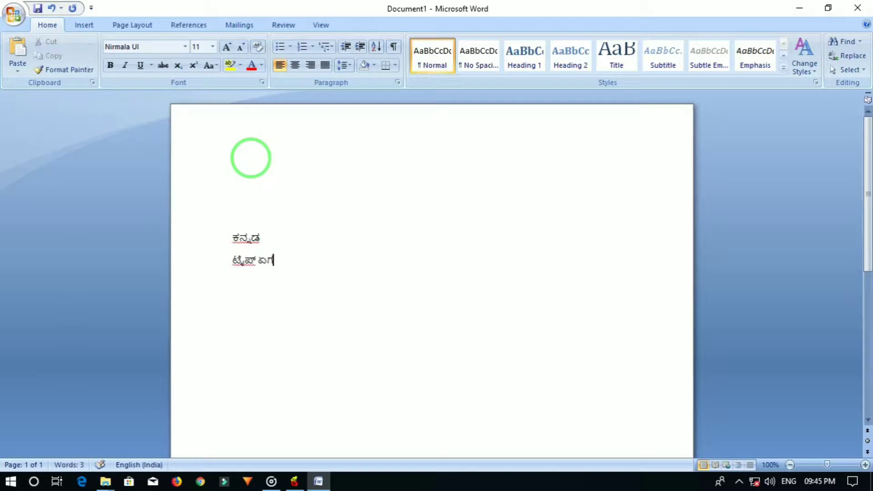
key("BackSpace")
key("BackSpace")
type("ಲ")
key("Return")
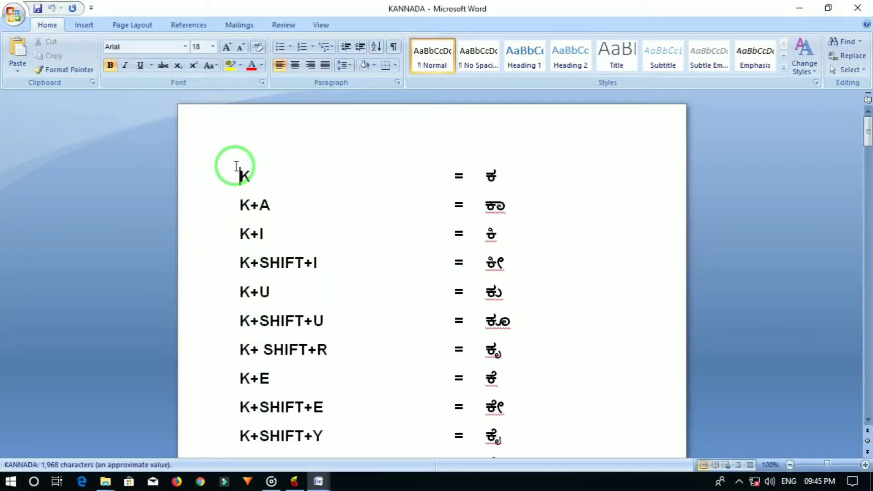
- Scroll the KANNADA chart past K+SHIFT+H to the 'In Keyboard' vowel section
scroll(238, 170, "down", 1)
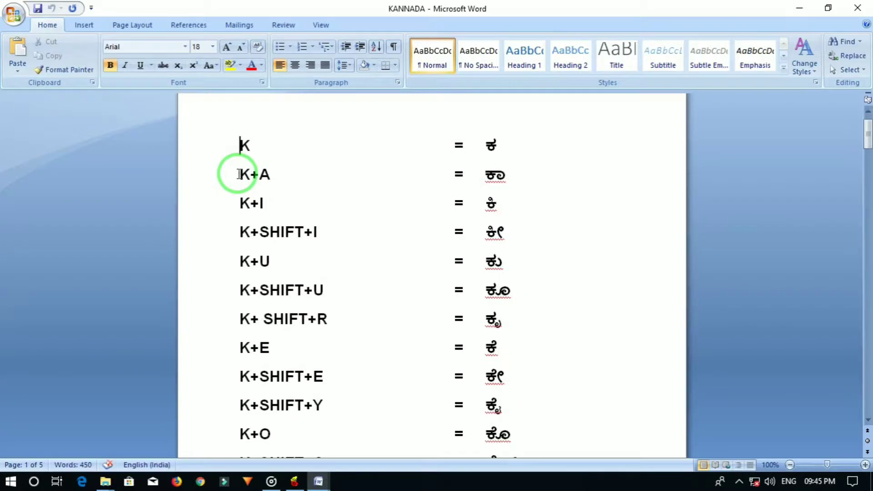
scroll(238, 175, "down", 1)
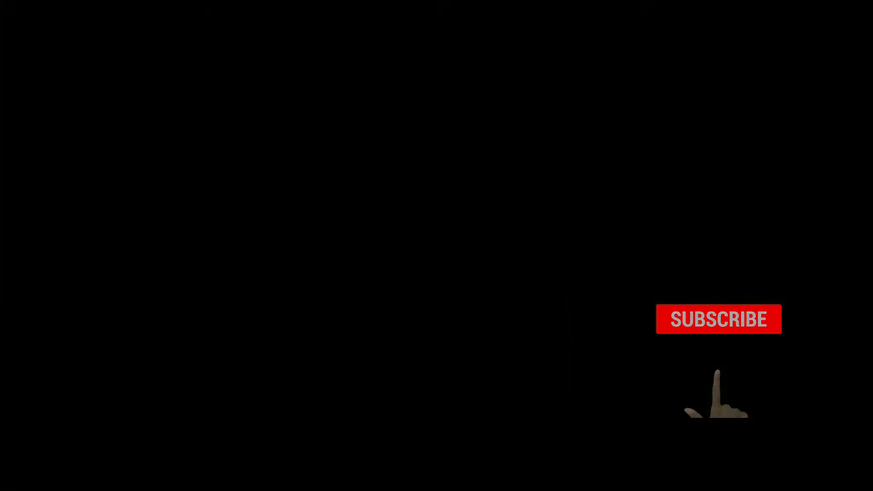
scroll(240, 176, "down", 1)
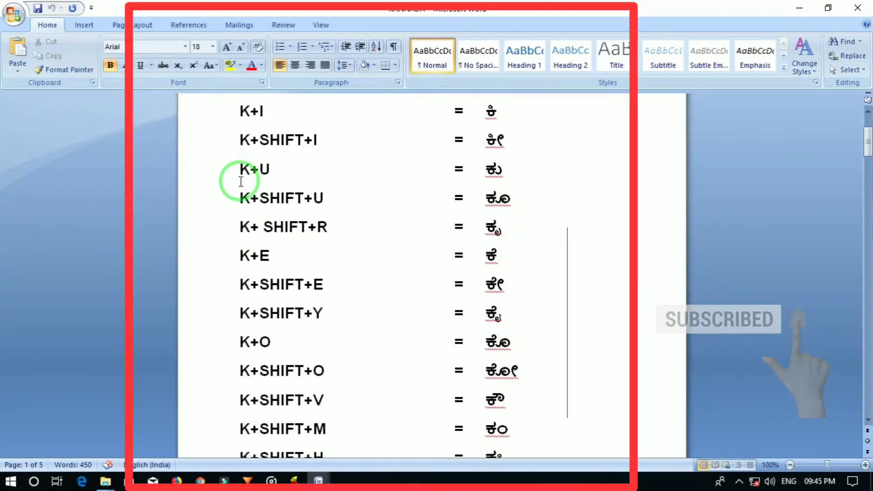
scroll(241, 192, "down", 1)
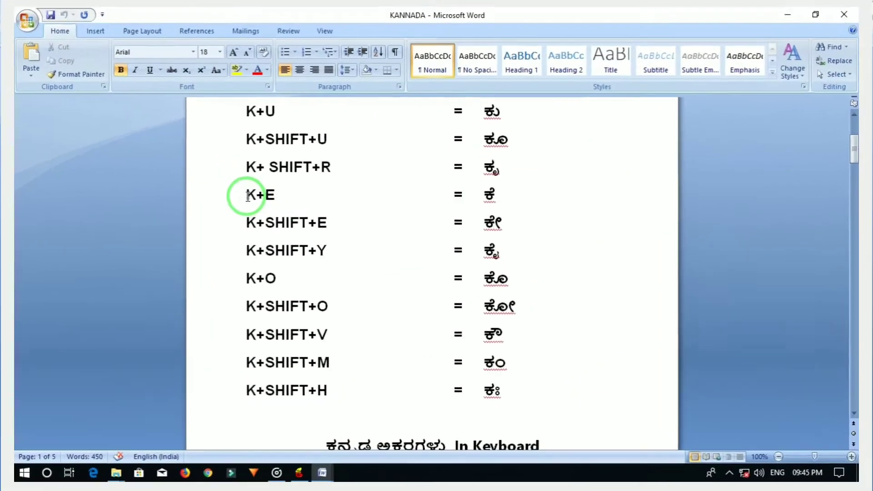
scroll(241, 196, "down", 1)
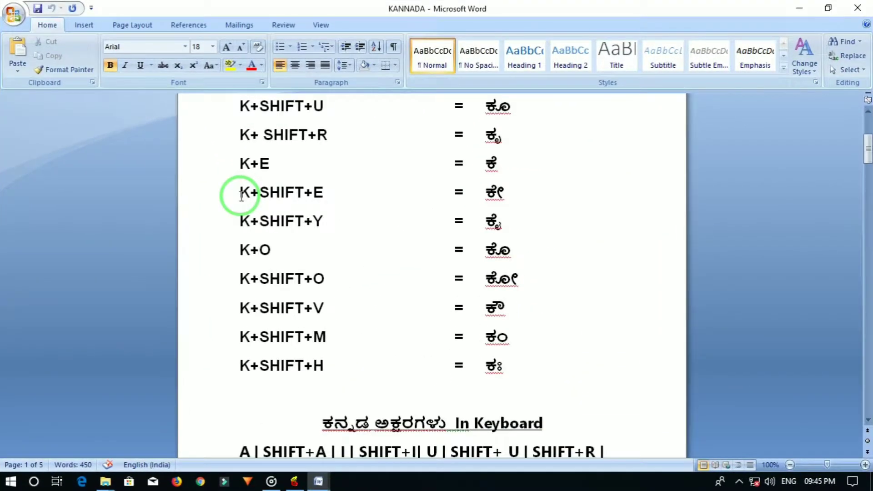
scroll(241, 196, "down", 1)
scroll(241, 197, "down", 1)
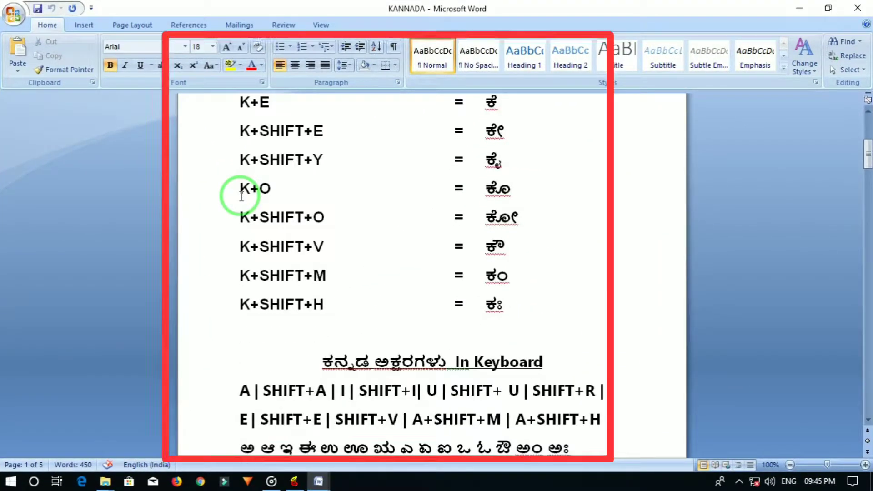
scroll(241, 197, "down", 1)
scroll(241, 196, "down", 1)
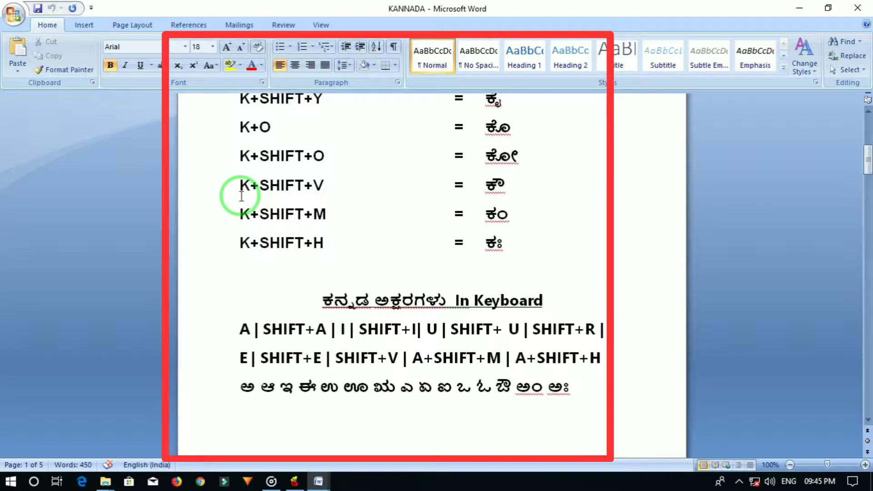
scroll(241, 196, "down", 1)
scroll(242, 196, "down", 1)
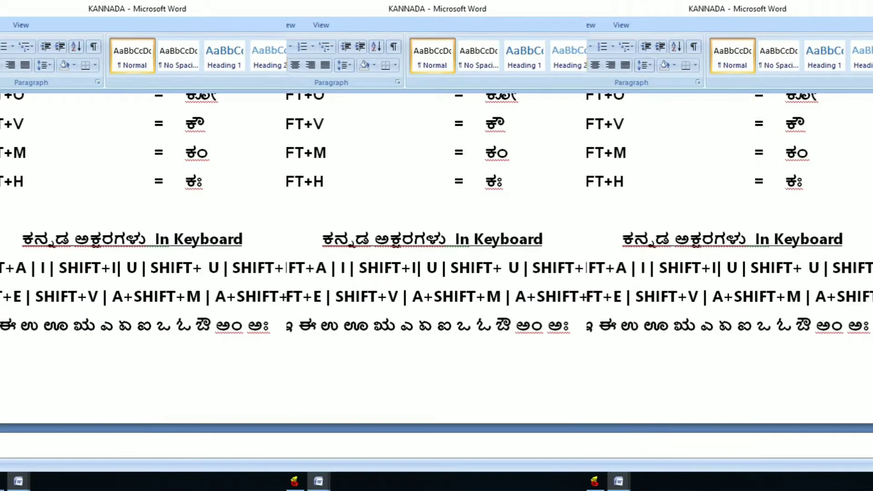
- Scroll to page 2's consonant rows, from K | SHIFT+K to P | SHIFT+P | B | SHIFT+B | M
scroll(242, 197, "down", 1)
scroll(242, 196, "down", 1)
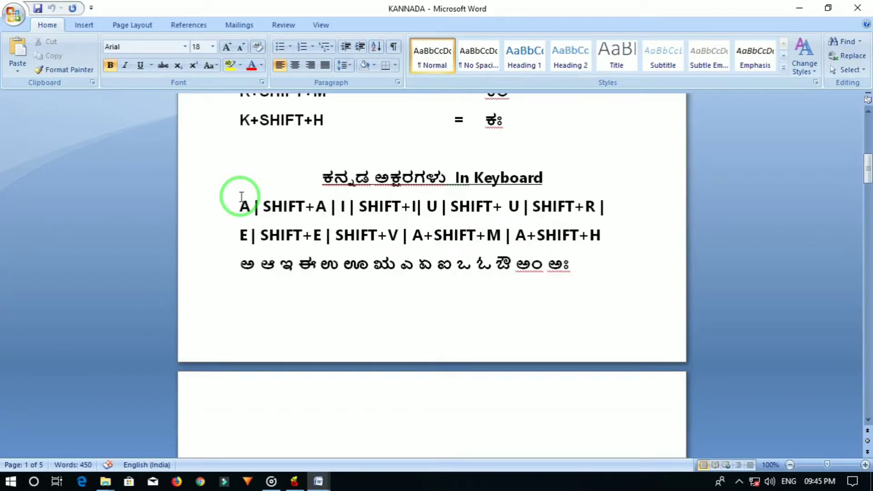
scroll(241, 196, "down", 1)
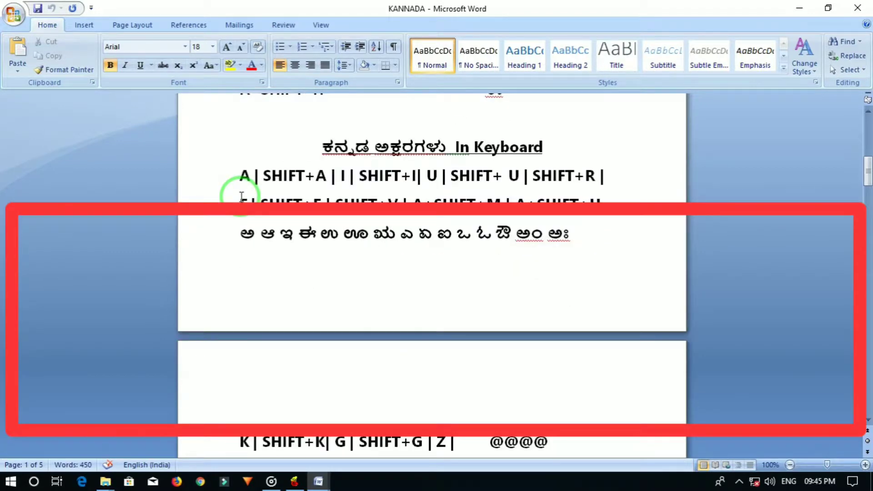
scroll(242, 197, "down", 1)
scroll(241, 197, "down", 1)
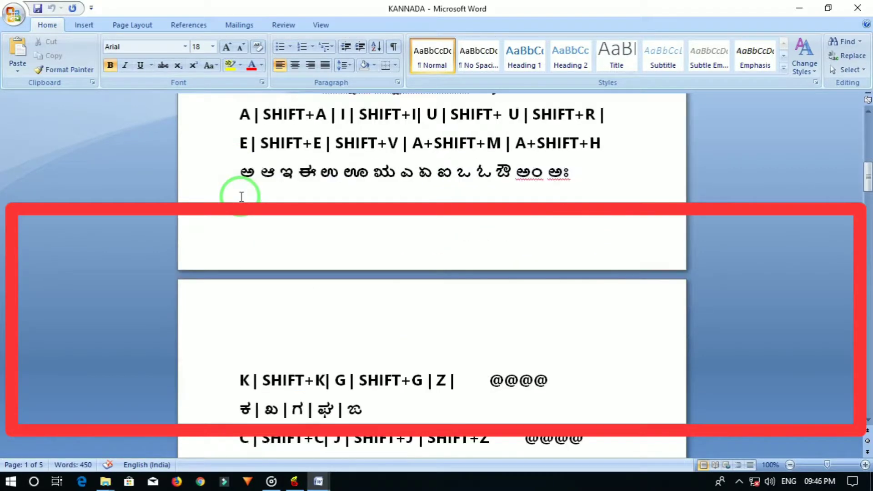
scroll(242, 196, "down", 1)
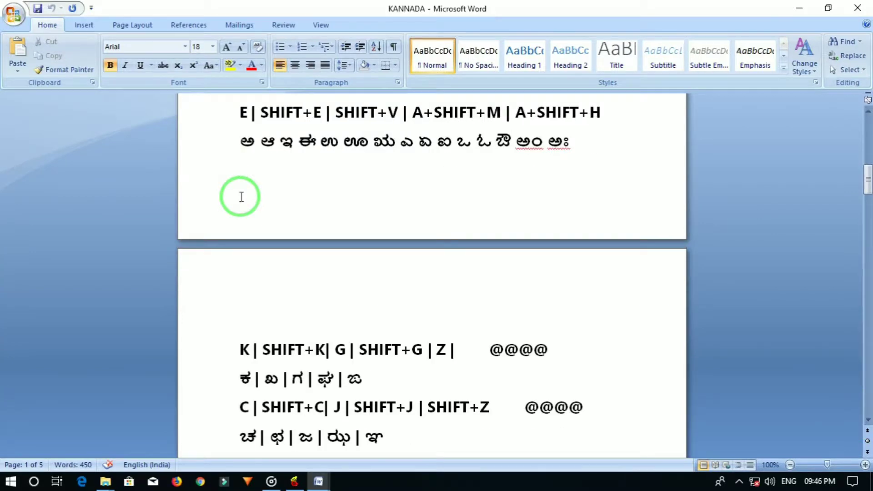
scroll(242, 196, "down", 1)
scroll(242, 196, "down", 1)
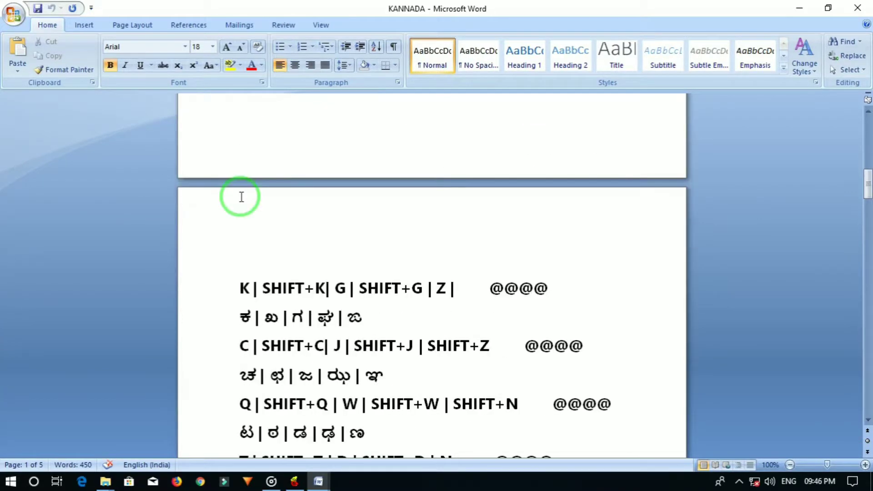
scroll(242, 196, "down", 1)
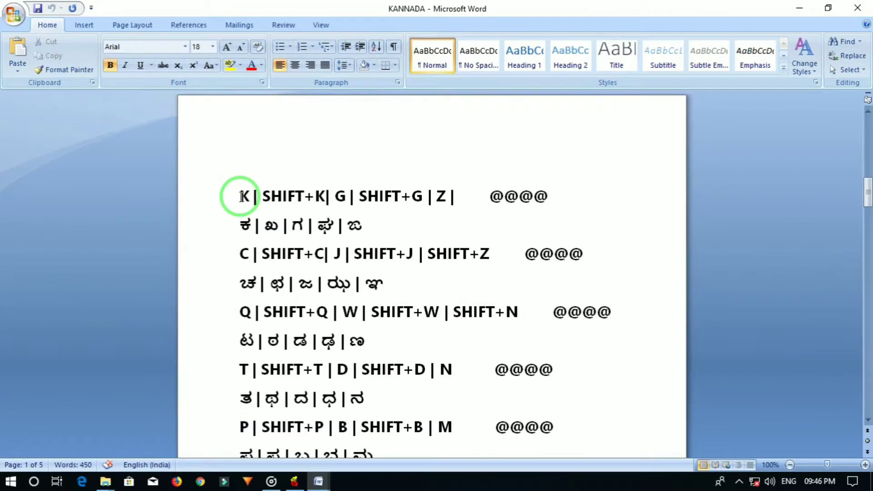
- Colour the SHIFT+C mapping text red in the C | SHIFT+C row
left_click(243, 253)
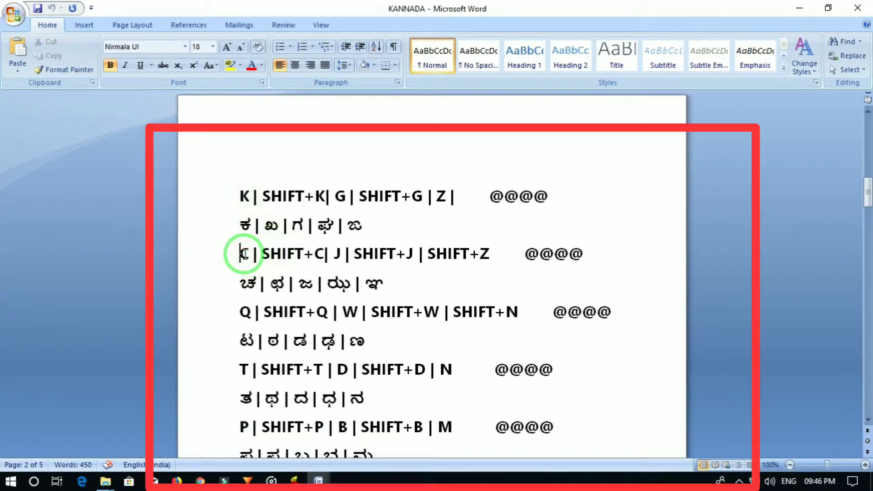
double_click(243, 283)
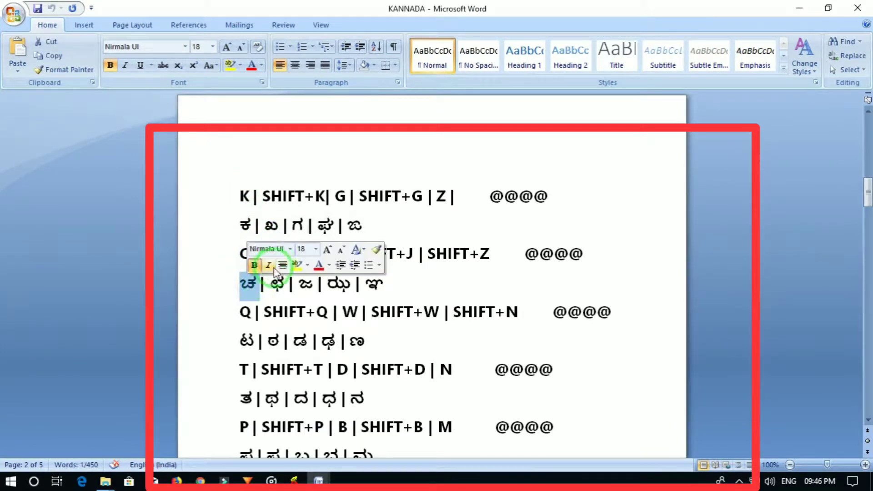
left_click(263, 252)
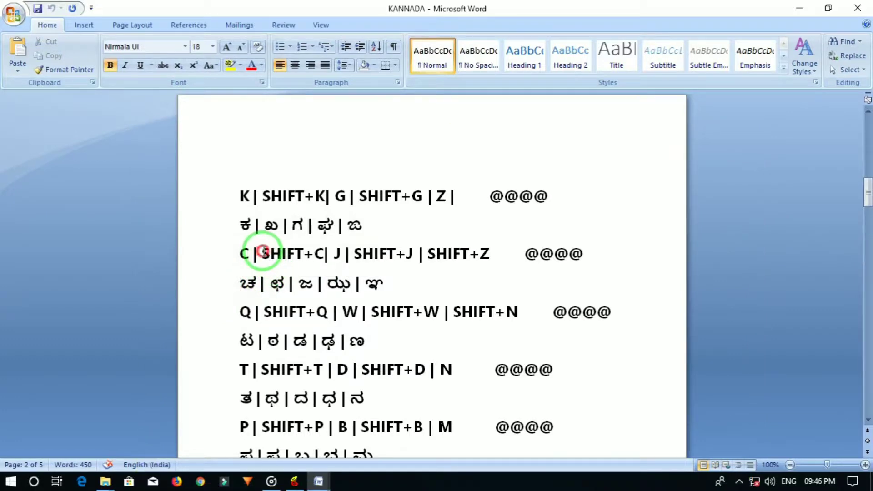
left_click_drag(263, 251, 322, 257)
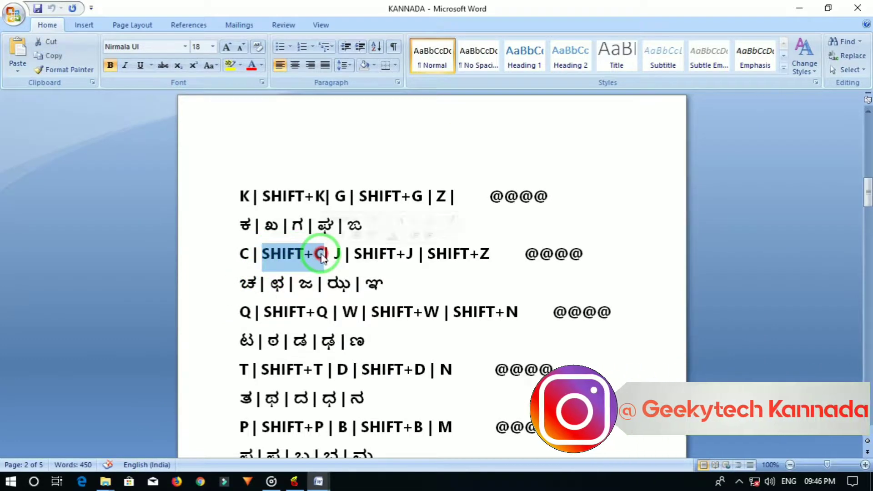
left_click(392, 235)
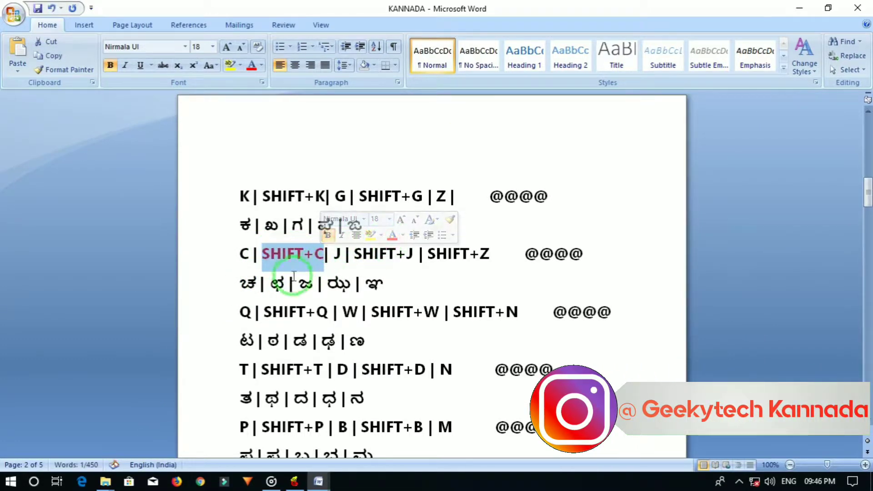
- Colour the Kannada letter ಛ red and remove a stray ಛ typed at the row's end
double_click(279, 283)
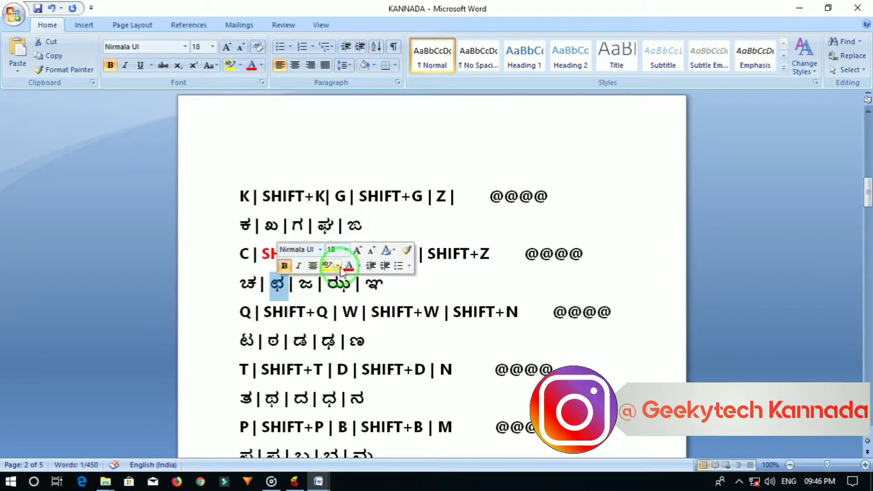
left_click(341, 267)
left_click(317, 313)
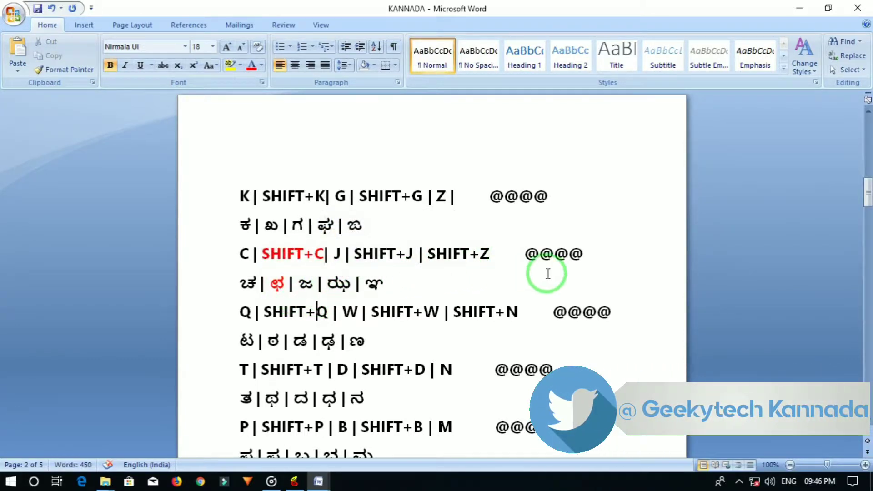
left_click(568, 275)
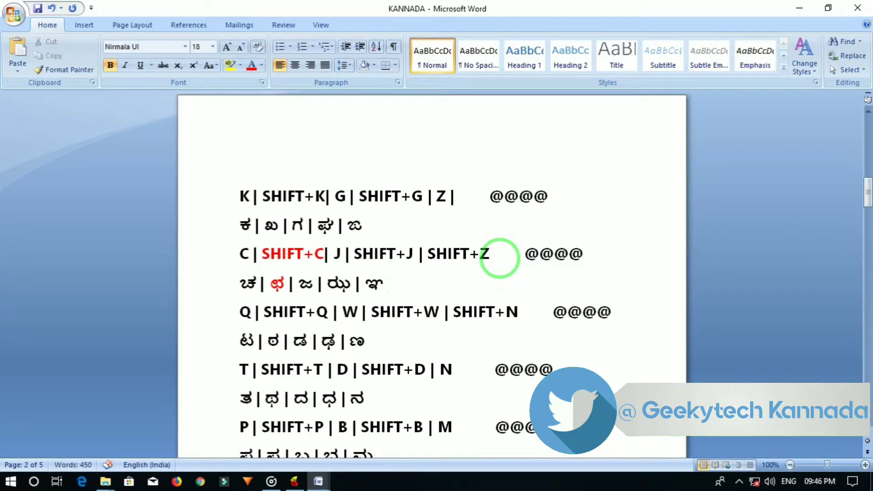
type("ಛ")
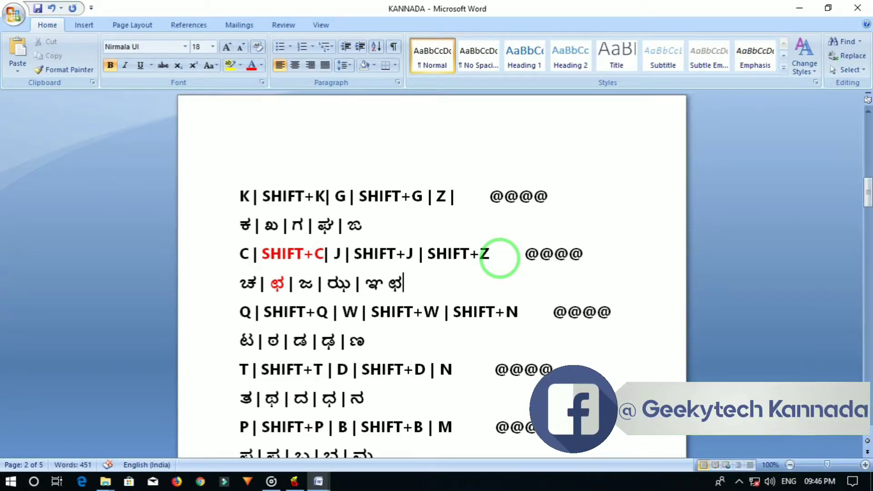
key("BackSpace")
scroll(394, 299, "down", 2)
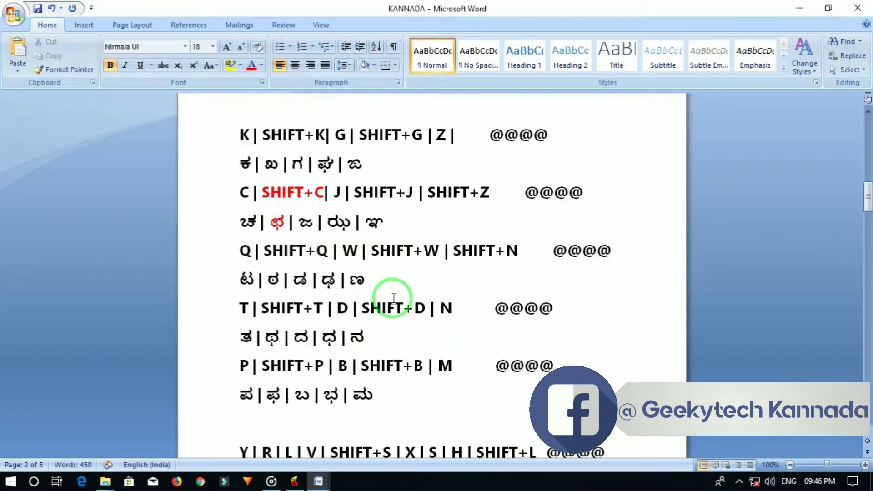
scroll(394, 299, "down", 1)
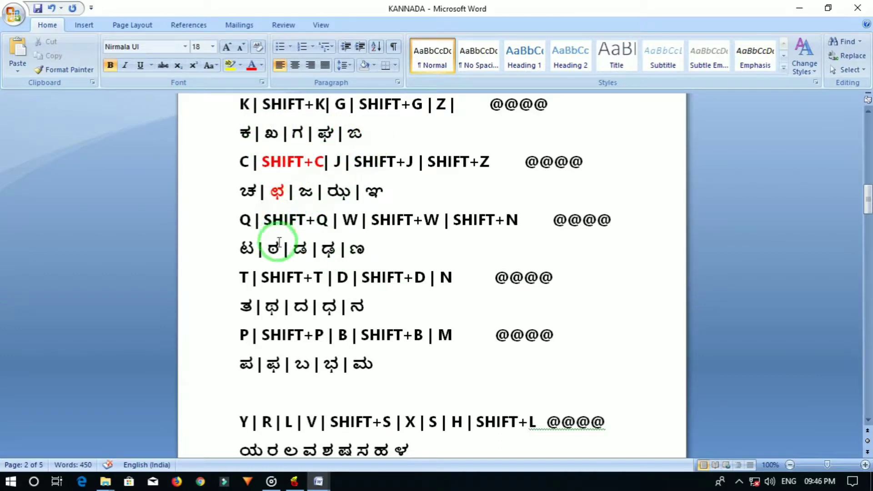
scroll(353, 370, "down", 1)
- Scroll to the ಕನ್ನಡ ಪದಗಳು word examples, such as ಕನ್ನಡ as K N+F+N W, onto page 3
scroll(353, 371, "down", 1)
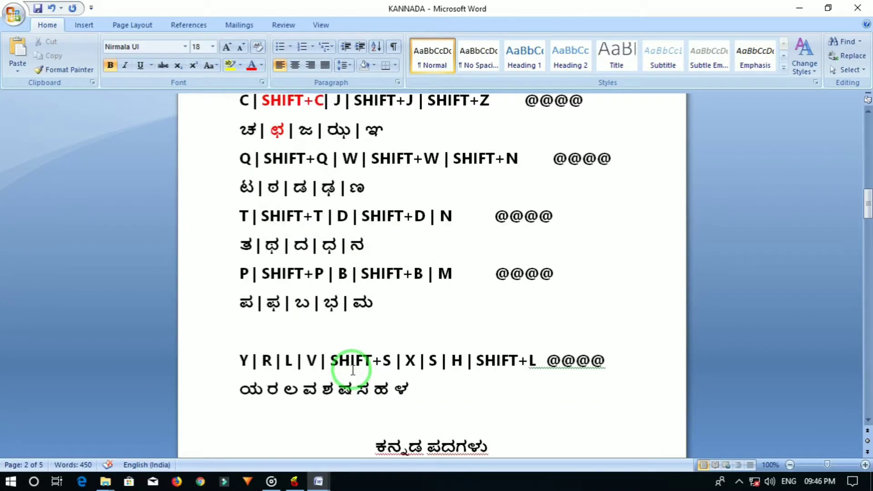
scroll(353, 370, "down", 2)
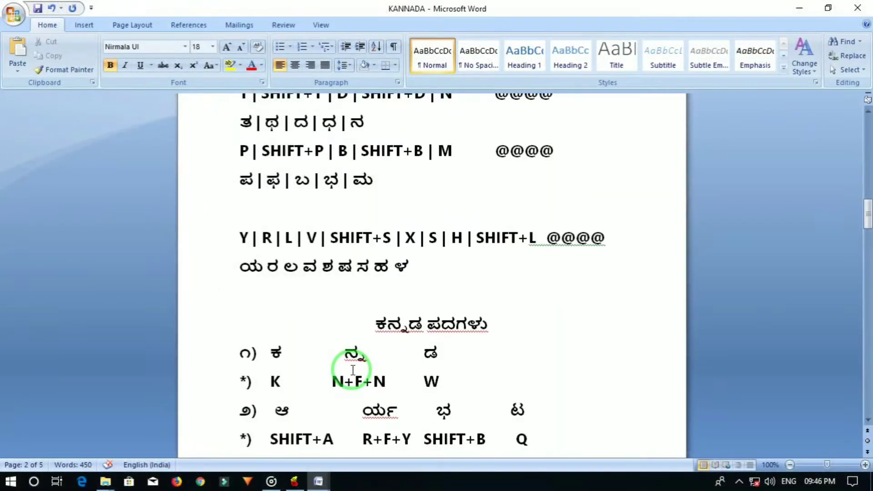
scroll(353, 370, "down", 1)
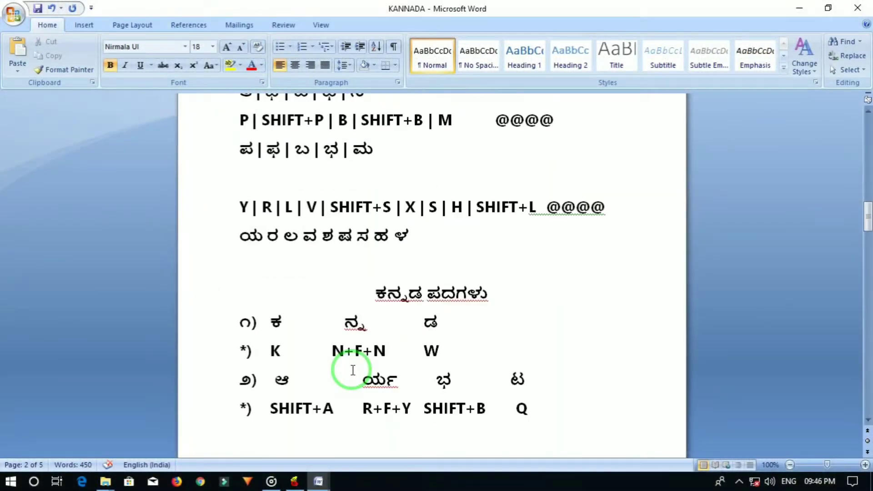
scroll(353, 370, "down", 1)
scroll(353, 370, "down", 1)
scroll(353, 370, "down", 1)
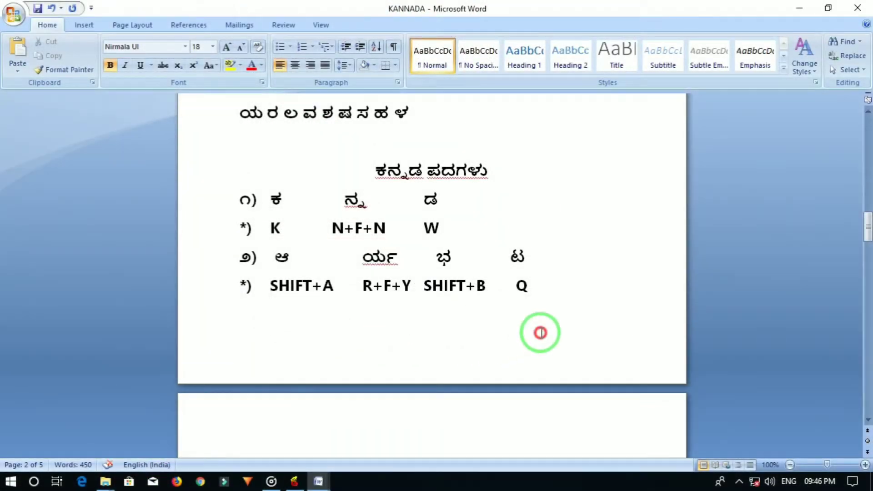
scroll(539, 332, "down", 3)
scroll(510, 350, "down", 3)
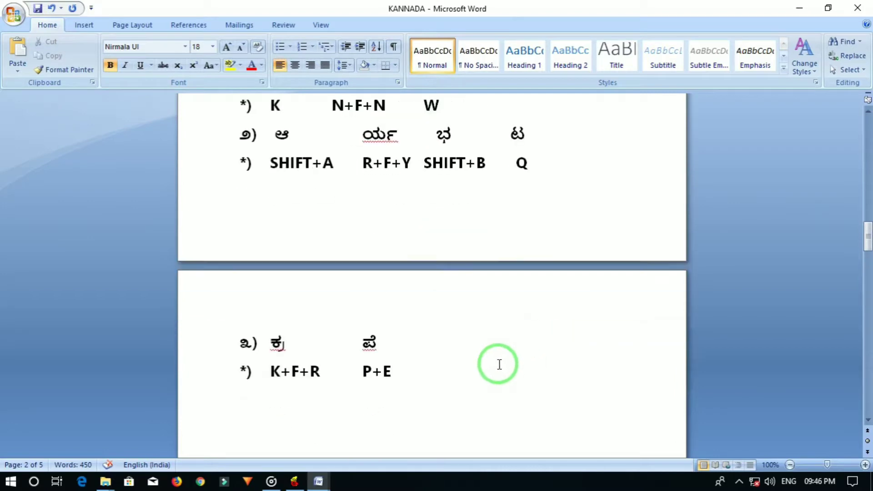
- Type 'ನೀವು ಕೂಡ ಕನ್ನಡವನ್ನು ಟೈಪ್ ಮಾಡಬಹುದು' below P+E, then begin the English note 'First start with…'
left_click(428, 358)
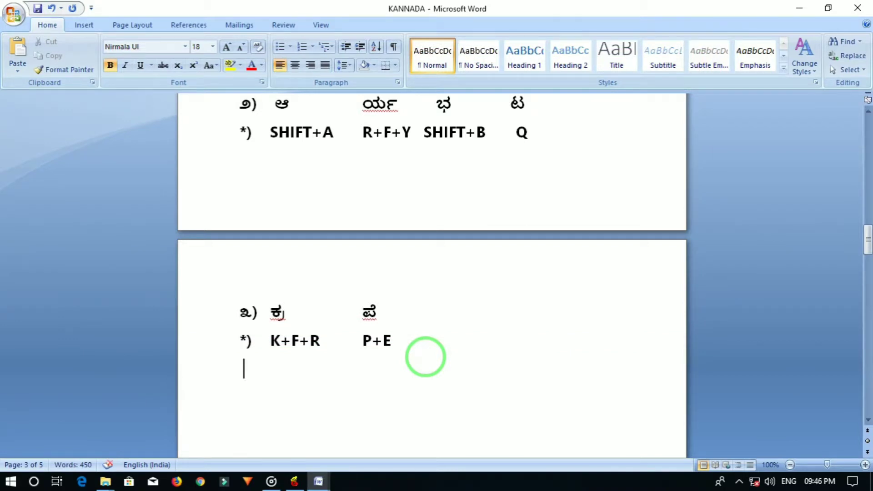
type("ನೀ")
type("ವು")
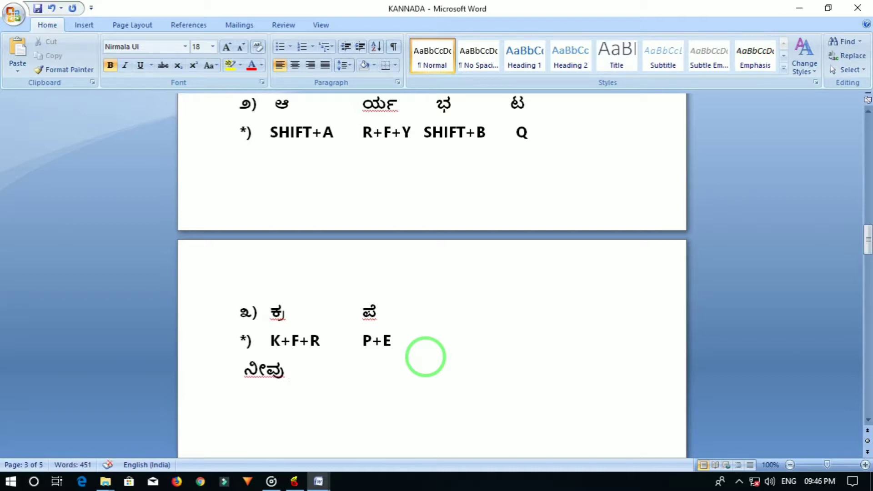
type(" ಕ")
type("ೂ")
type("ಡ")
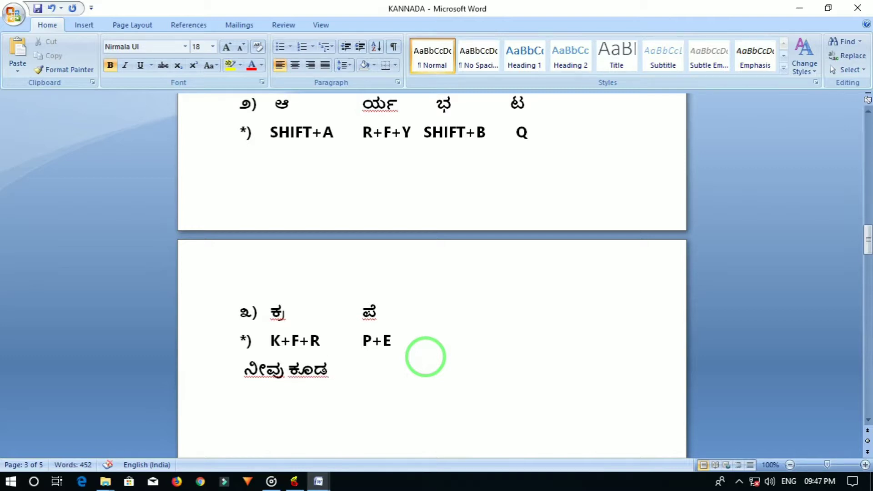
type(" ಕನ್")
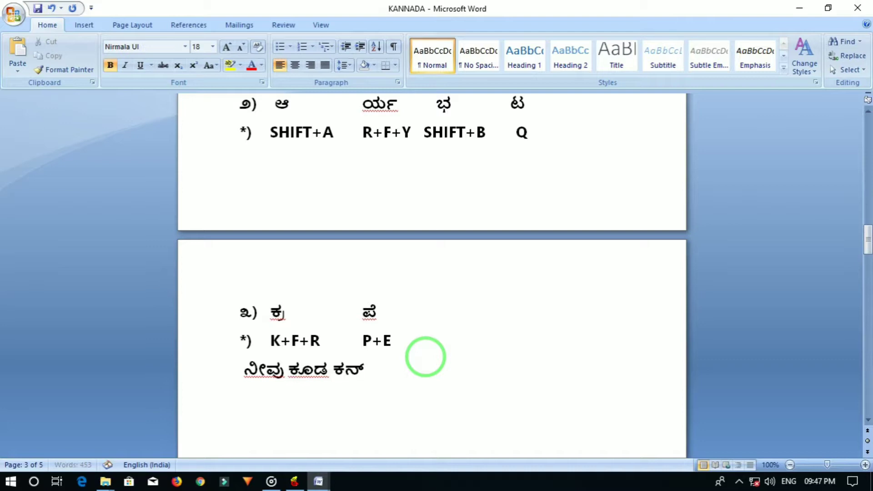
type("ನಡ")
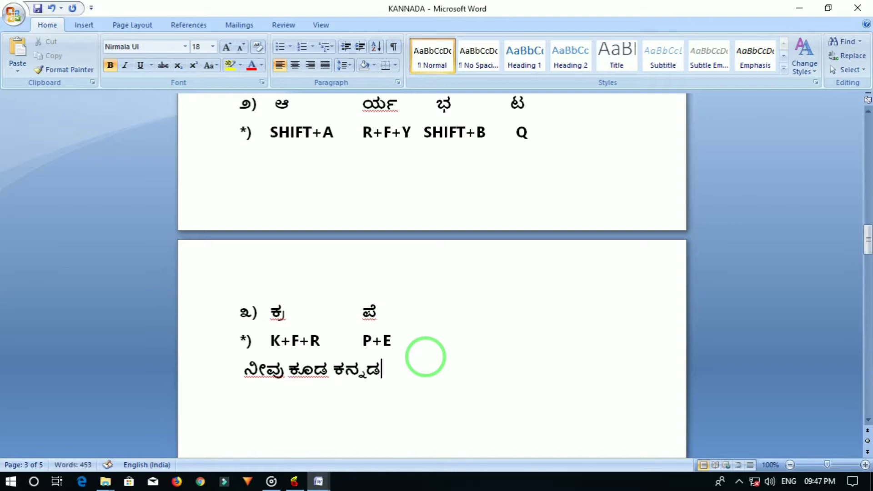
type("ವ")
type("ನ್")
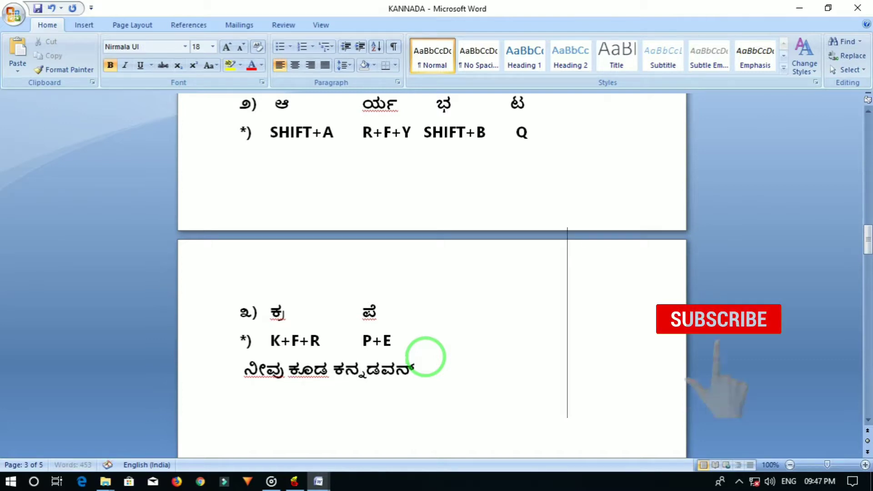
type("ನು ")
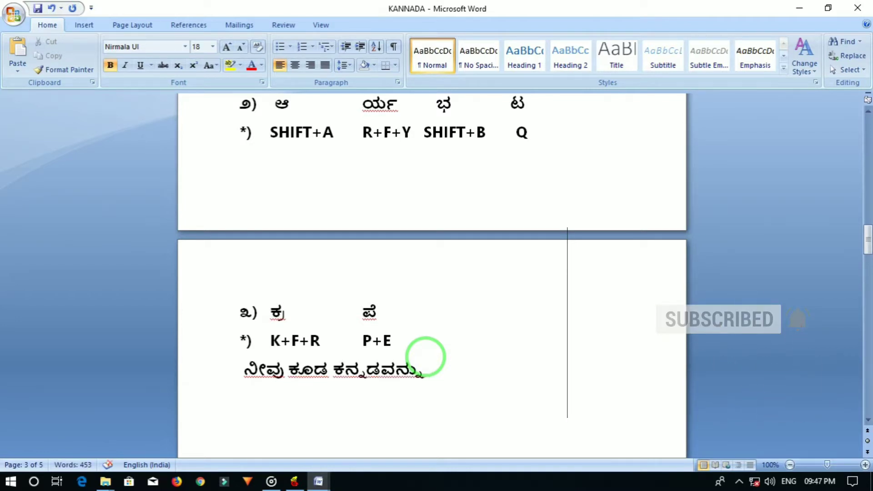
type("ಟ")
type("್ಯೈ")
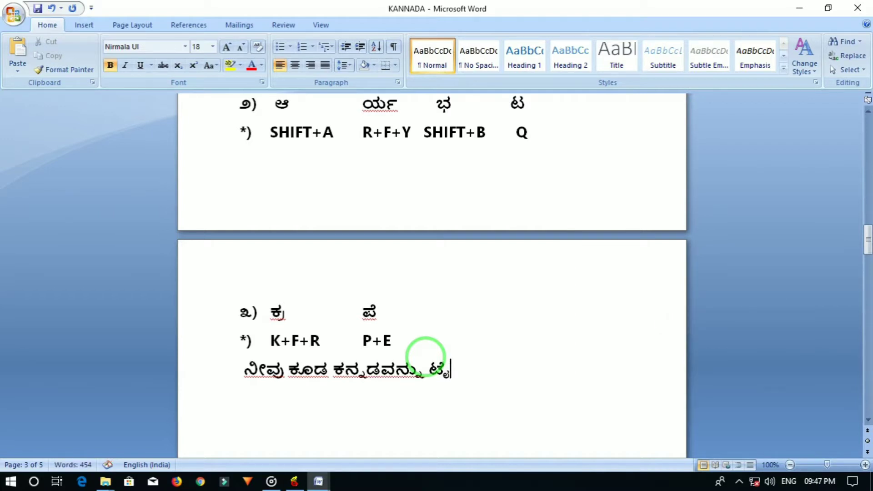
type("ಪ್")
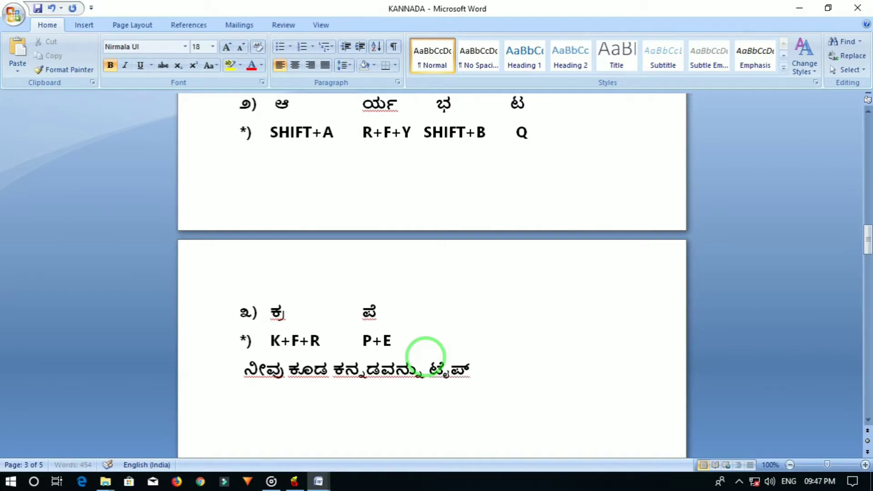
type(" ಮಾಡ")
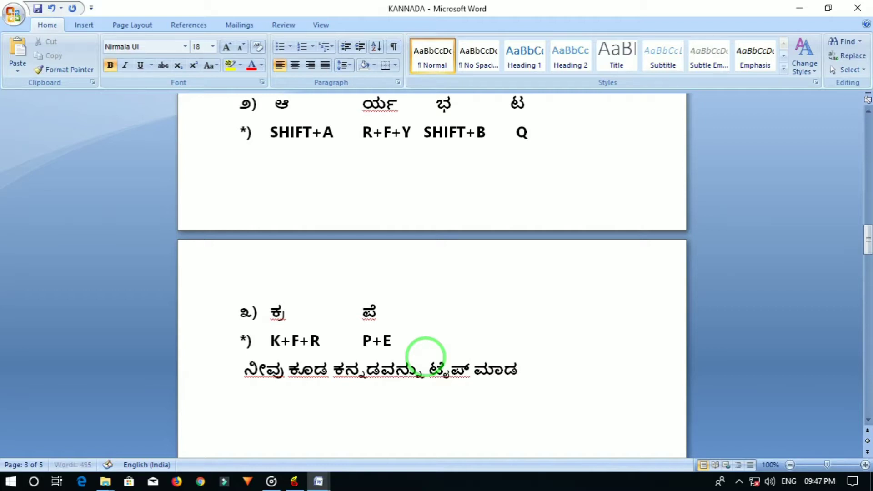
type("ಬ")
type("ಹ")
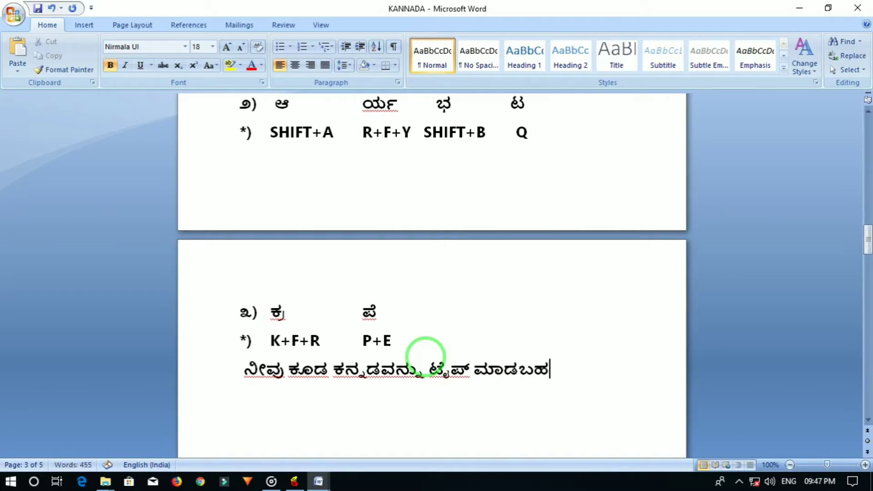
type("ುದು")
key("Return")
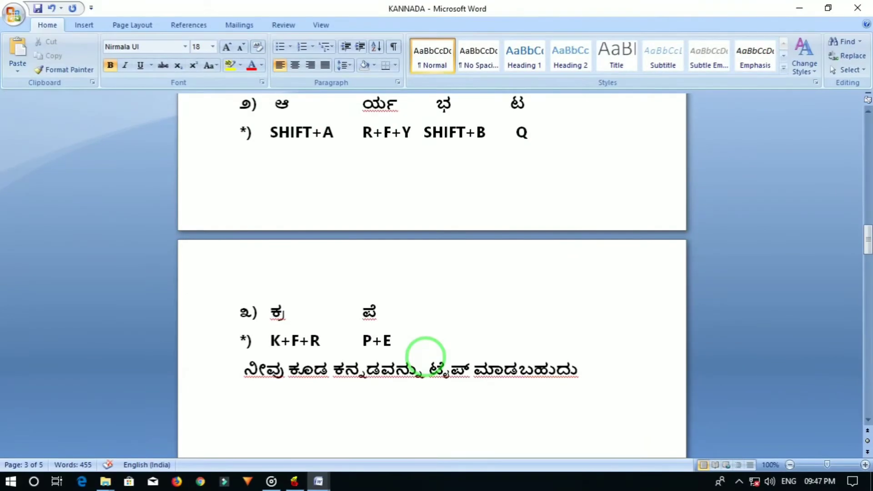
type("first ")
type("startwi")
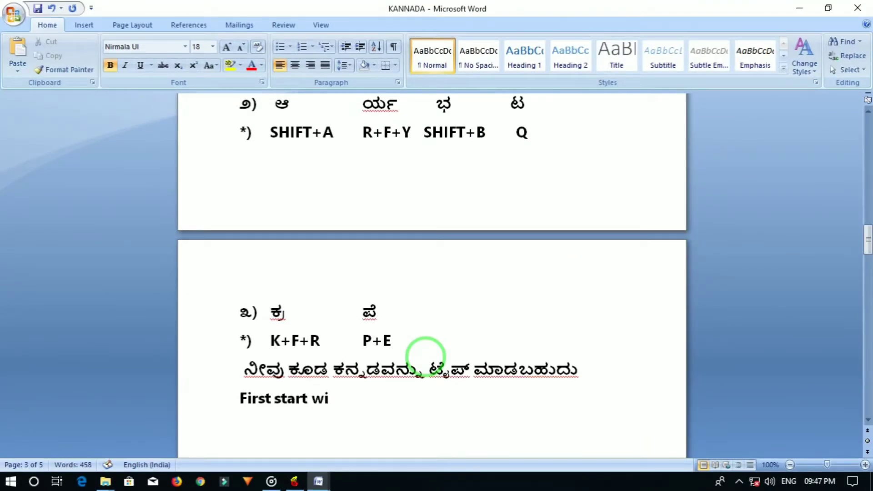
type("th bas")
type("words ")
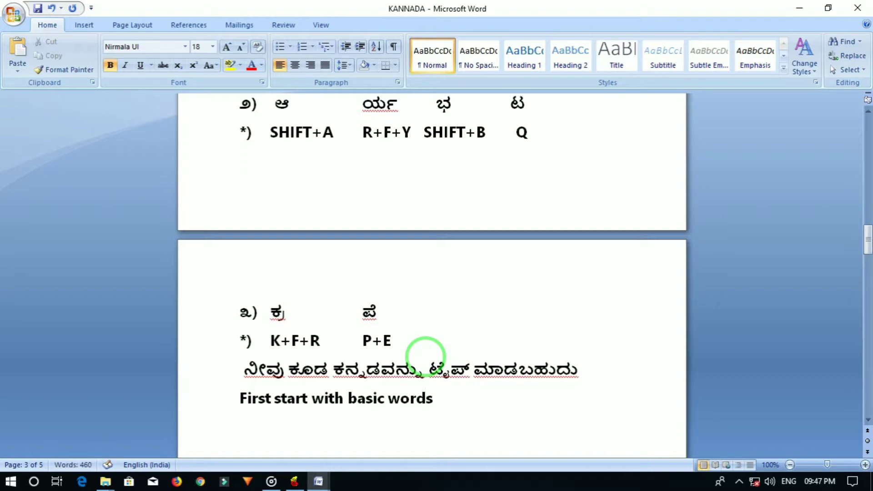
type("i")
type("wi")
- Fix the typo and add the note that the file is in the description, plus the like/comment/share request
key("BackSpace")
key("BackSpace")
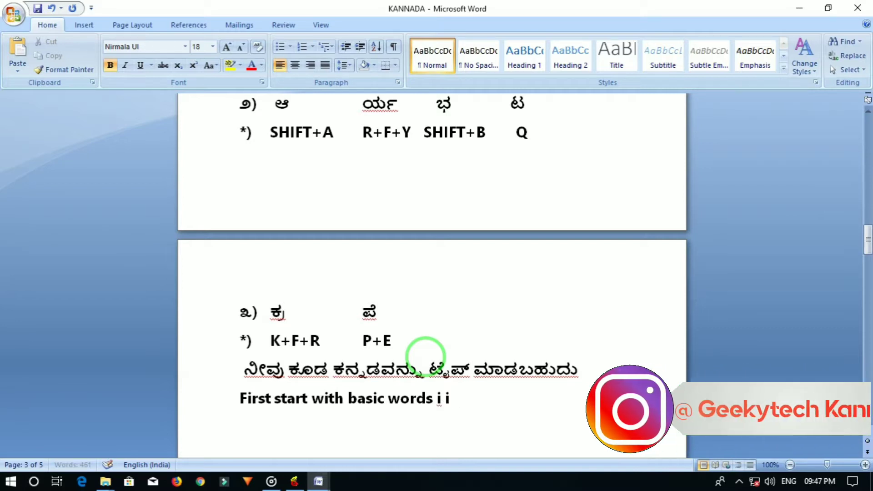
type("will ")
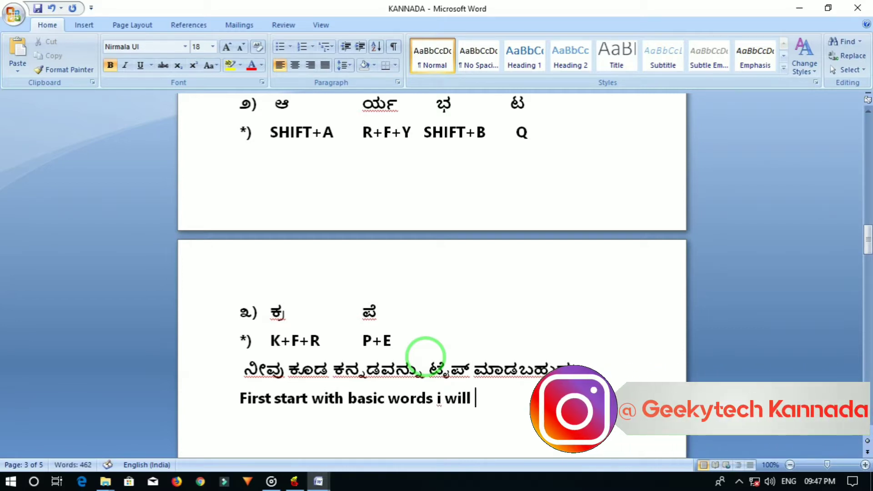
type("give th")
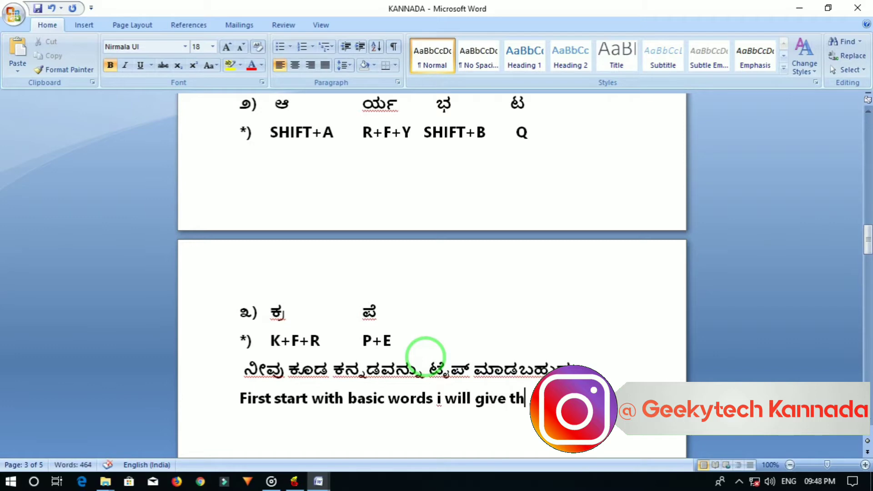
type("is file in")
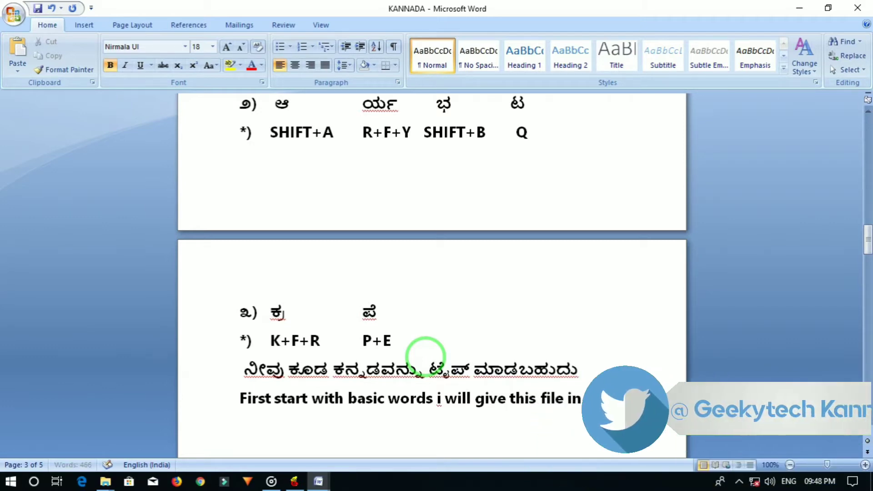
type("de")
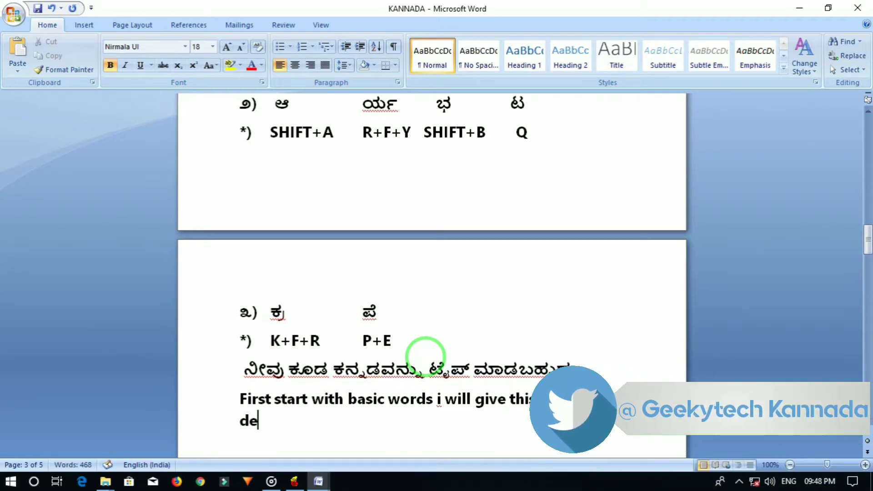
type("scription")
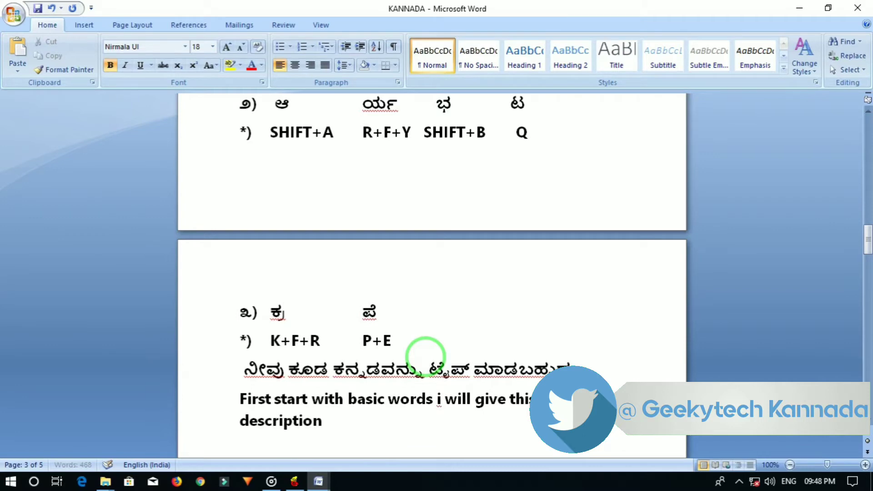
type(" just")
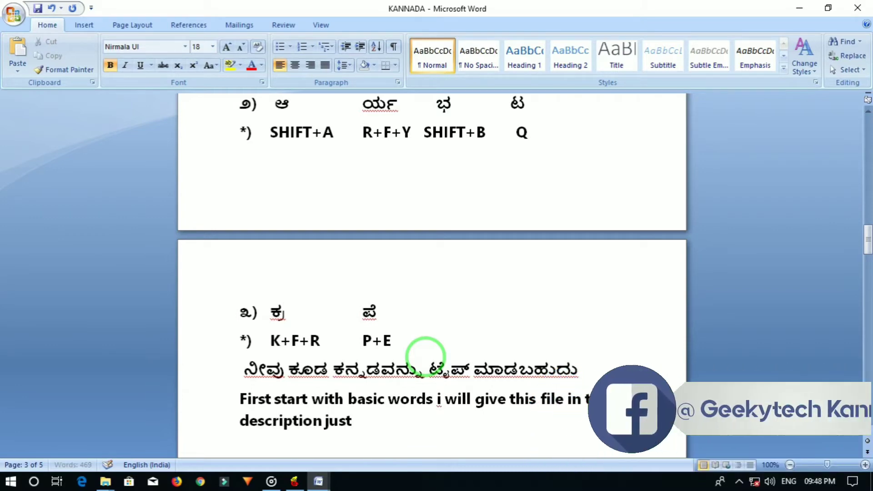
type(" downloa")
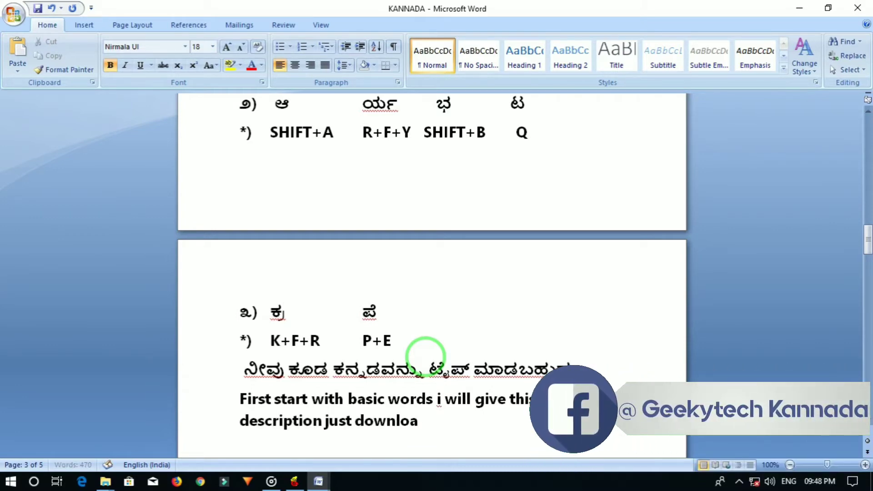
type("dit")
type(" en")
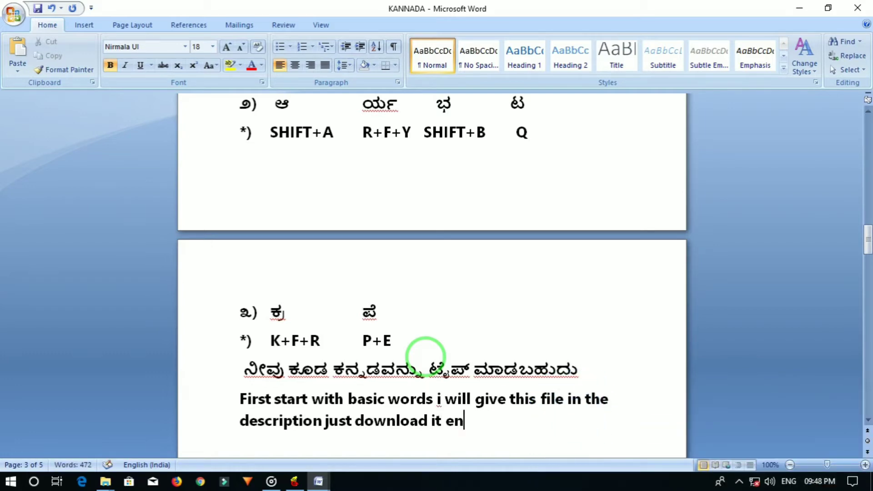
type("joy")
type(";)")
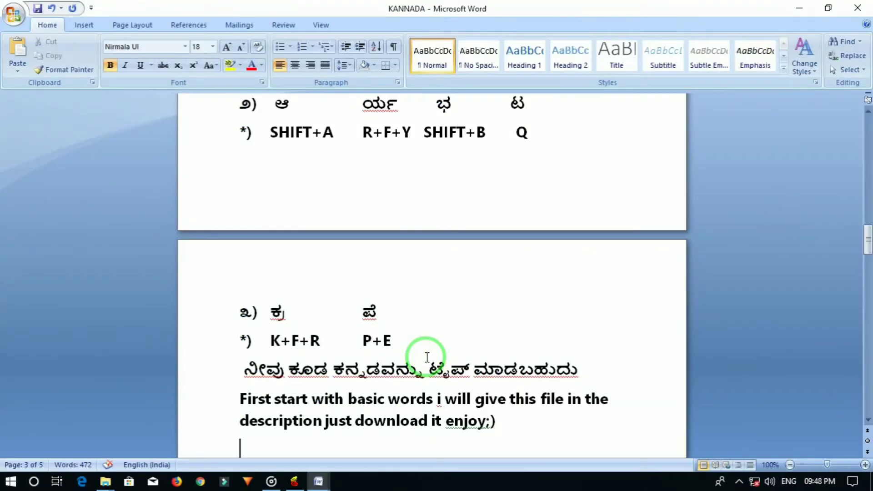
type("please ")
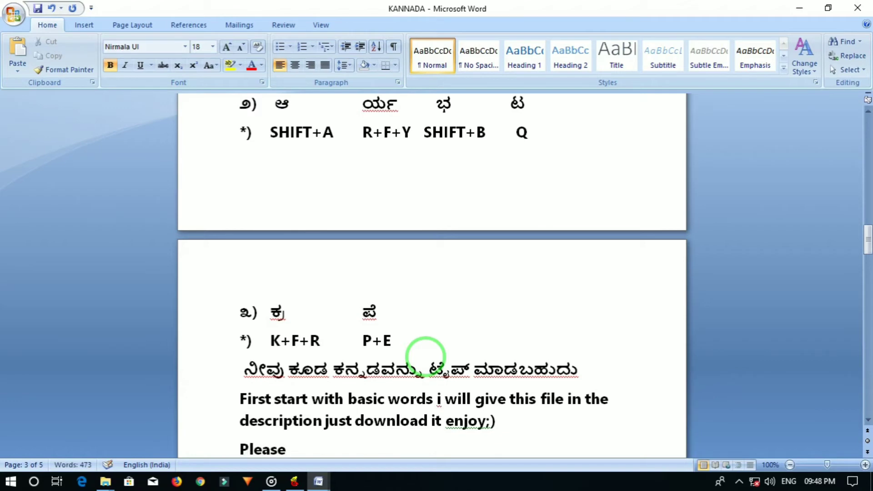
type("like com")
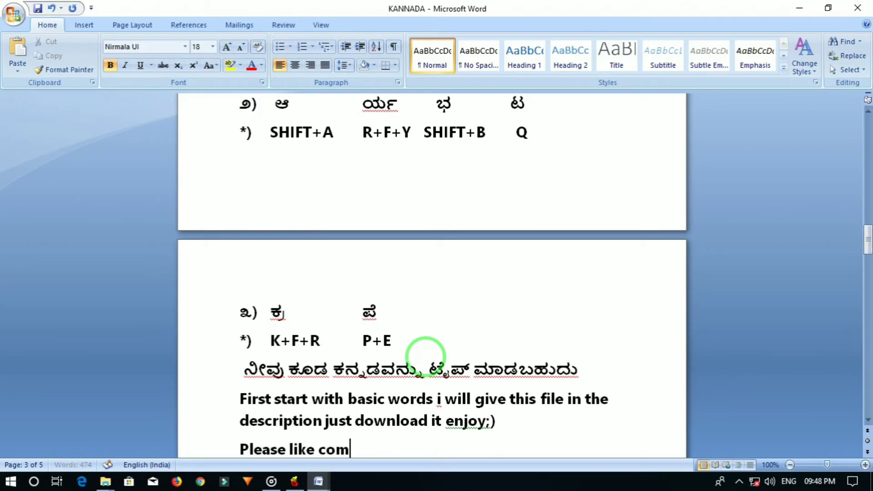
type("ment and ")
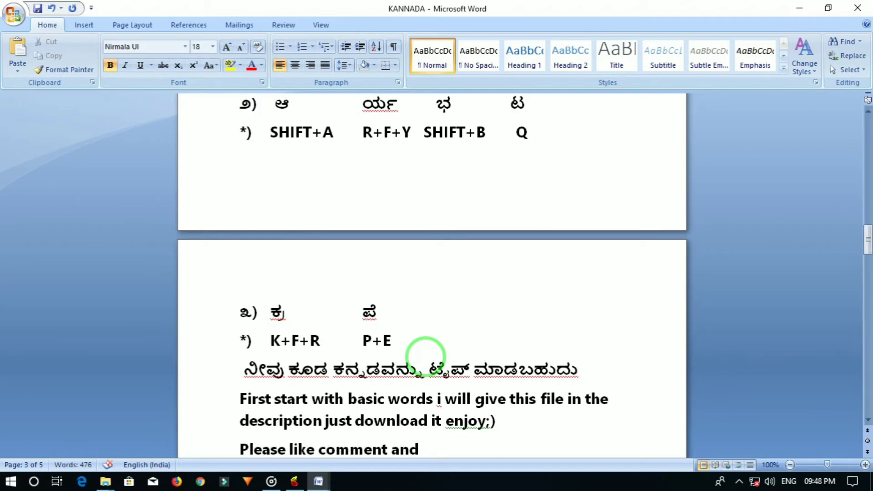
type("shar")
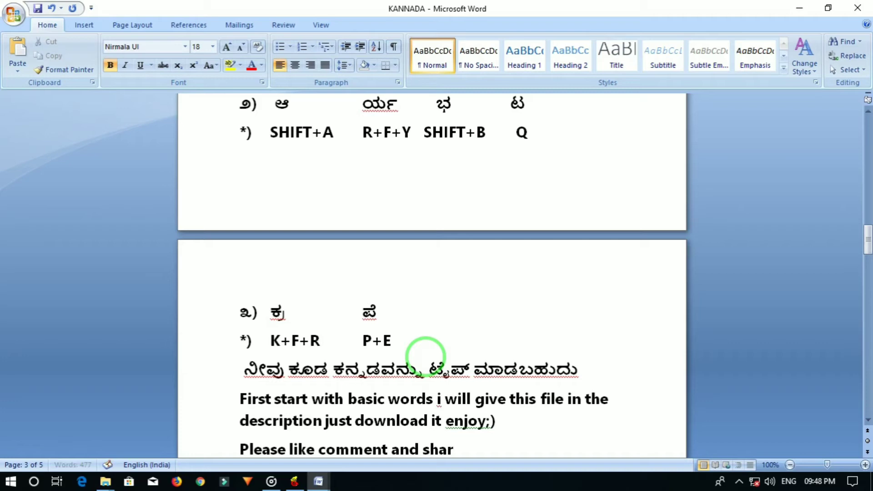
type("e our vi")
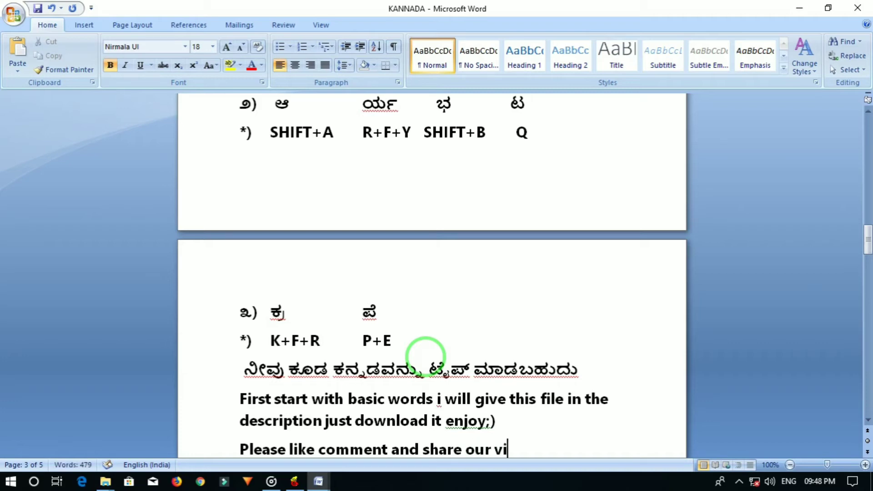
type("deo")
key("Return")
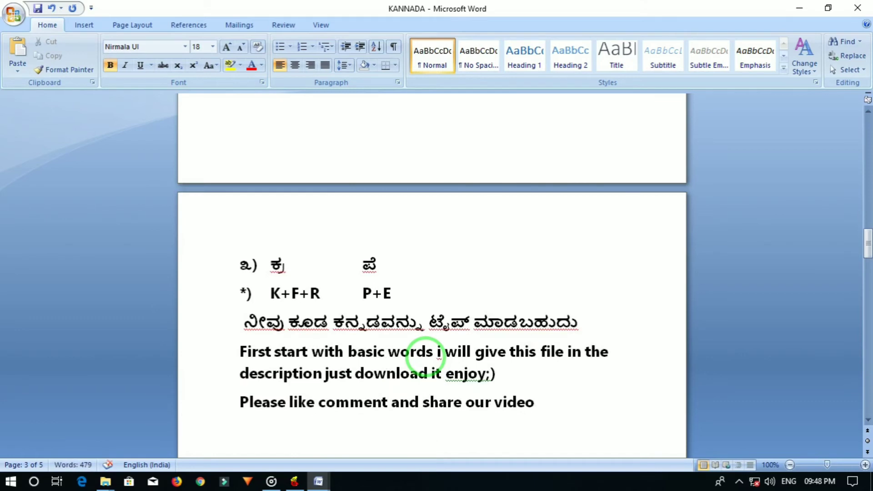
- Add the line "& don't forget to Subscribe hit bell icon" and start the "Take care bye bye" farewell
type("&")
type(" don't foe")
key("BackSpace")
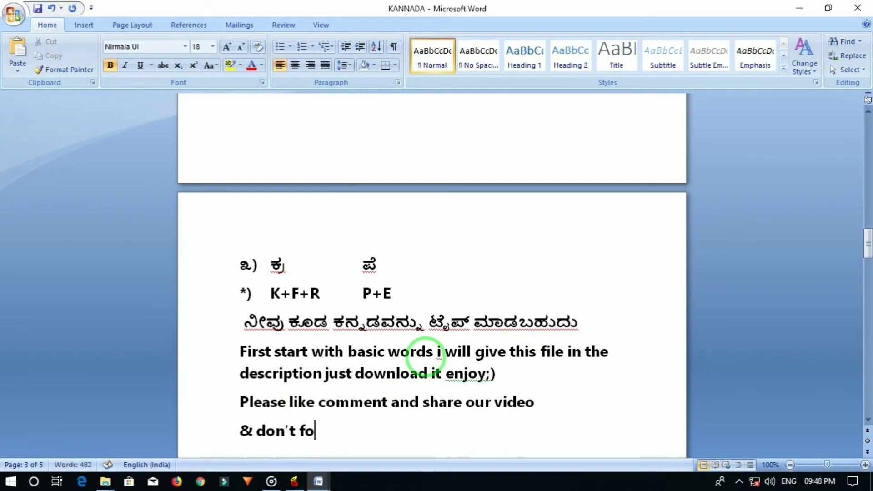
type("rget to ")
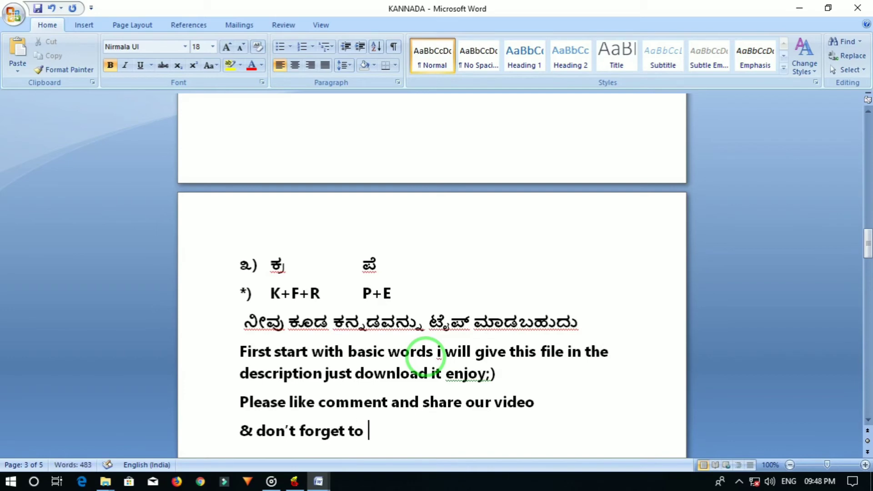
type("Subscrib")
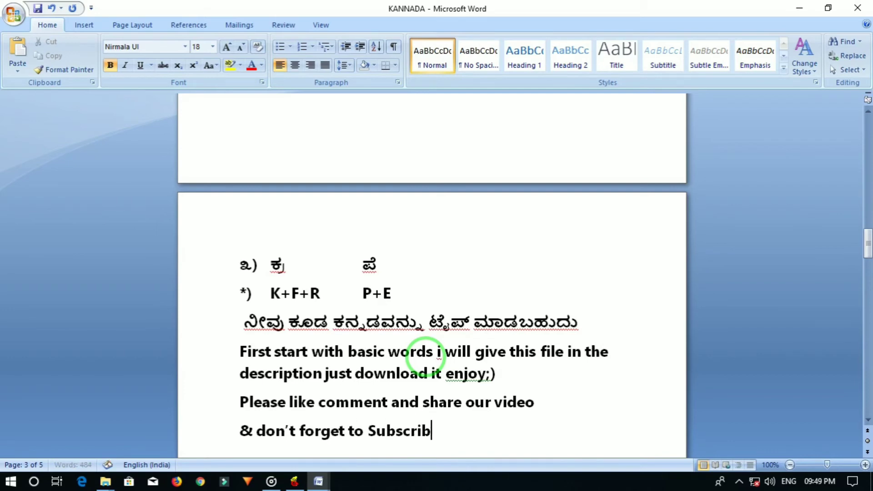
type("e ")
type("hit ")
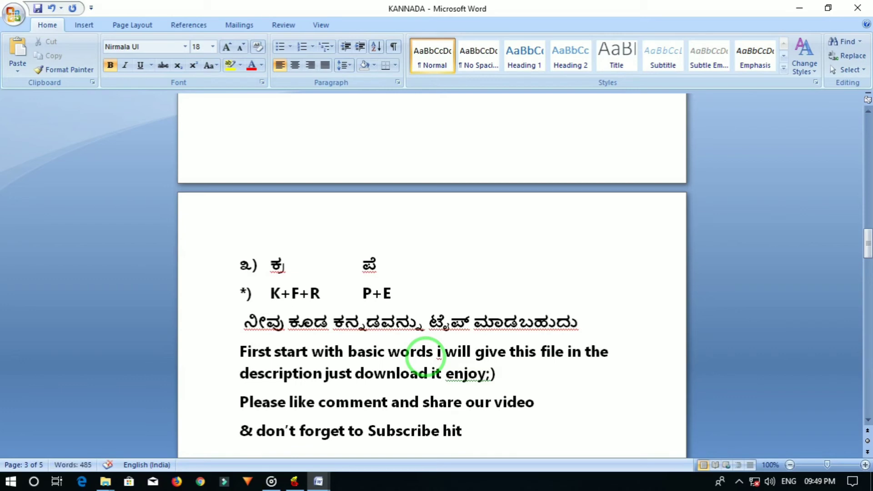
type("bell ic")
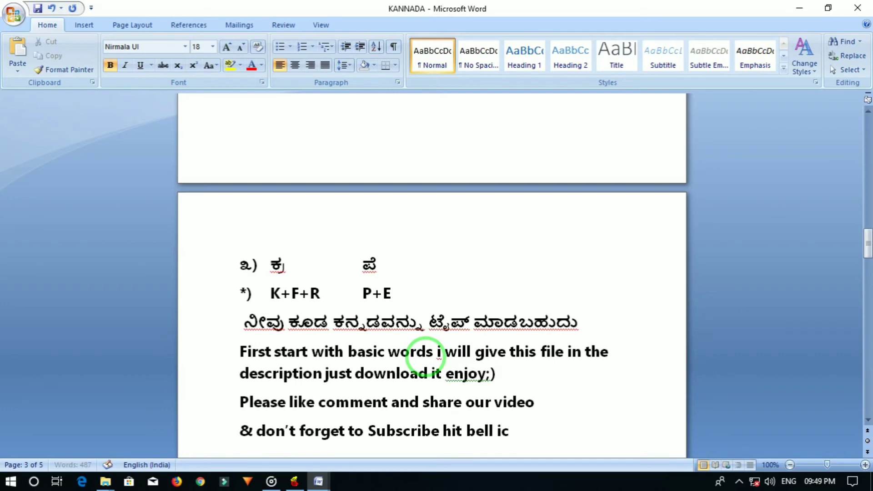
type("on")
key("Return")
type("tak")
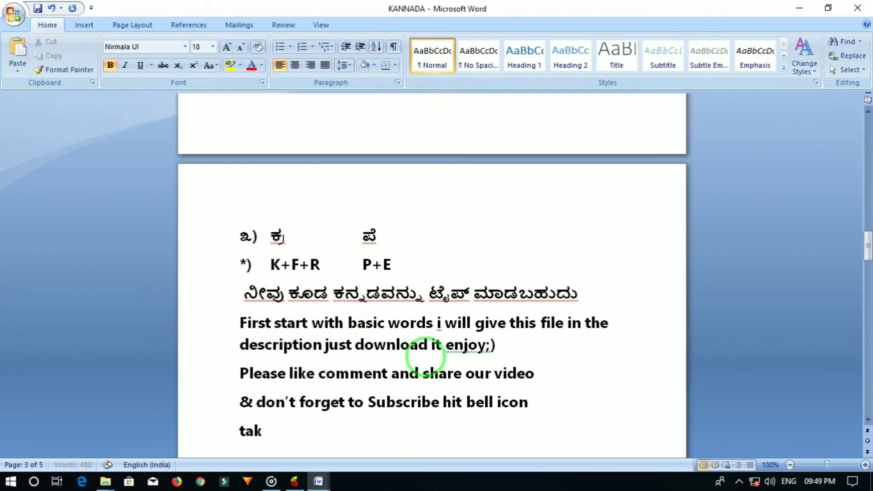
type("Take care b")
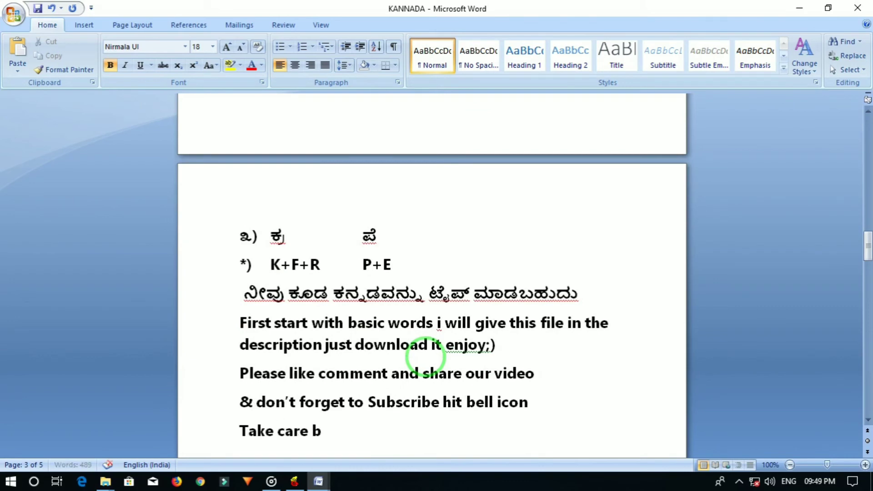
type("ye bye")
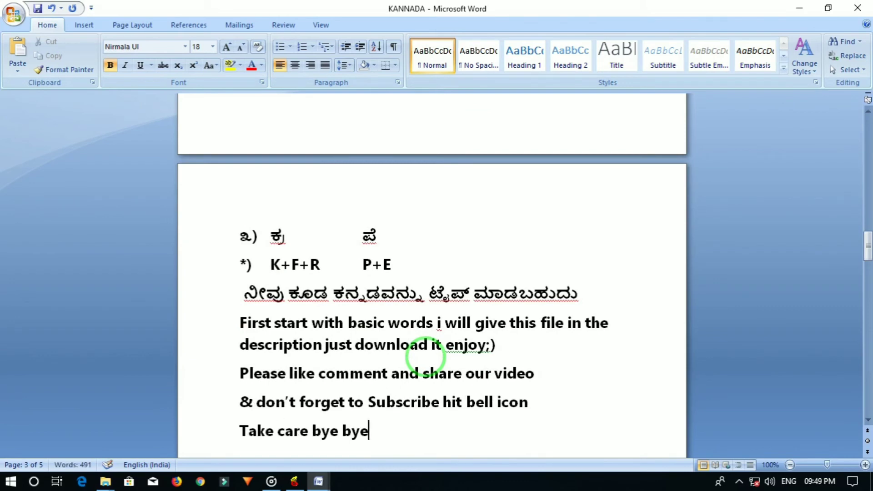
type(".........")
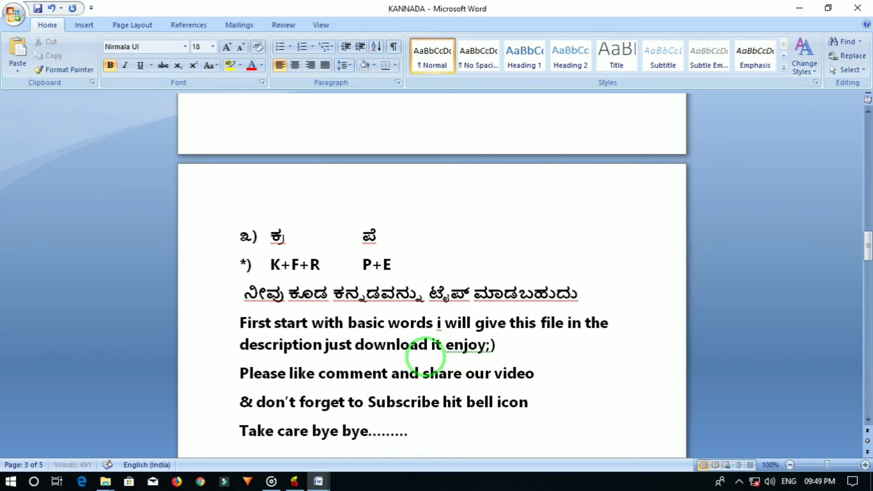